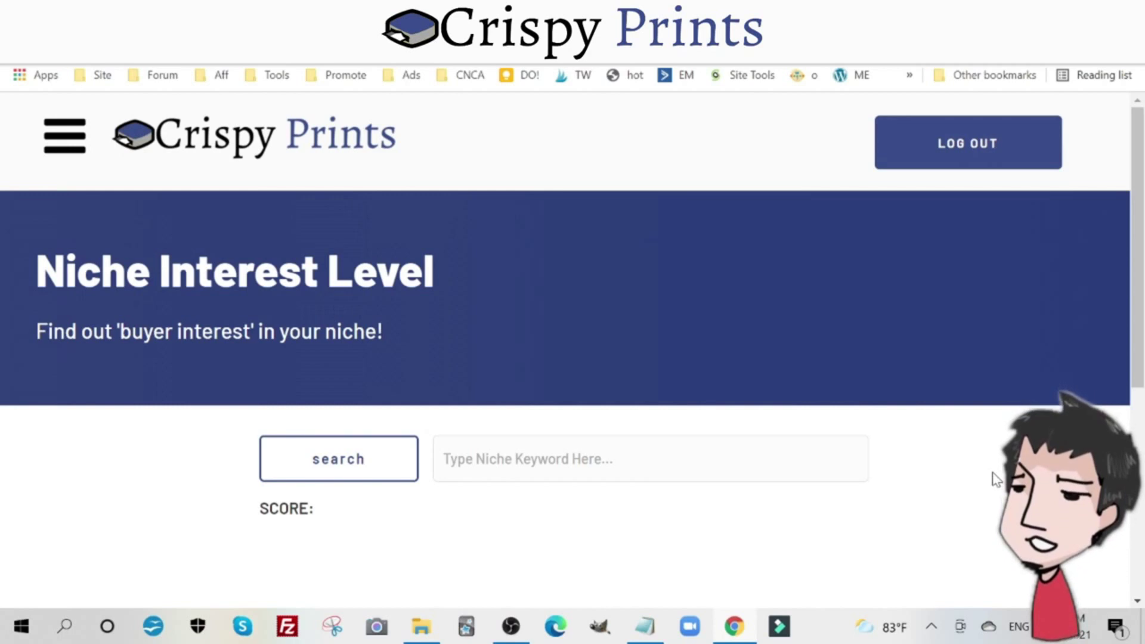
Step: Search buyer interest for the keyword 'christmas'
left_click(596, 459)
type("Ch")
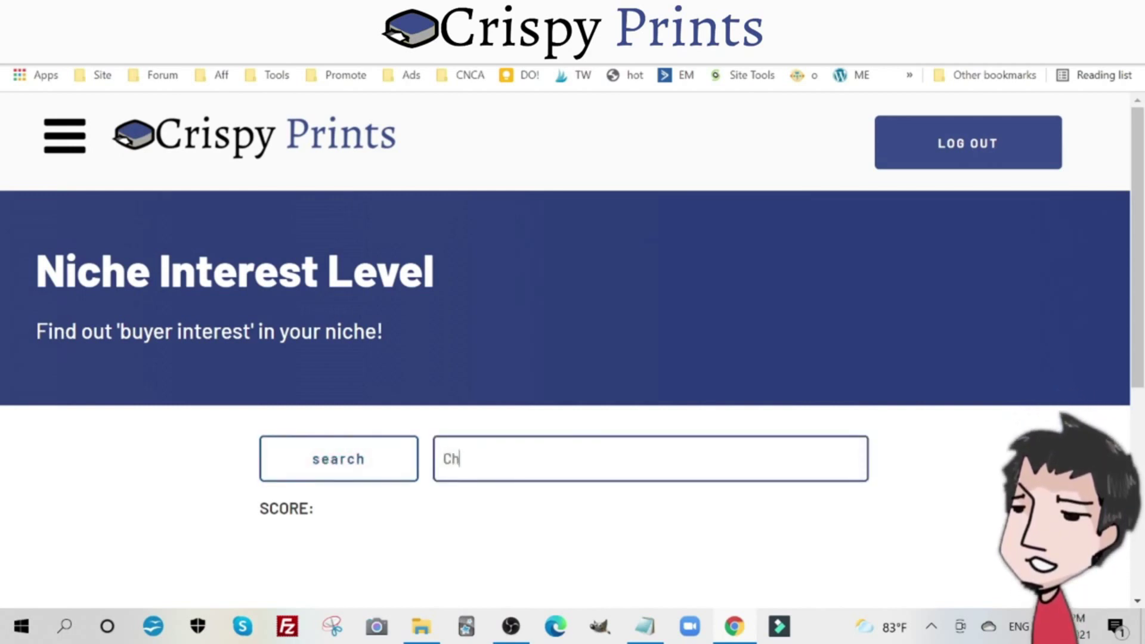
key("BackSpace")
key("BackSpace")
type("christmas")
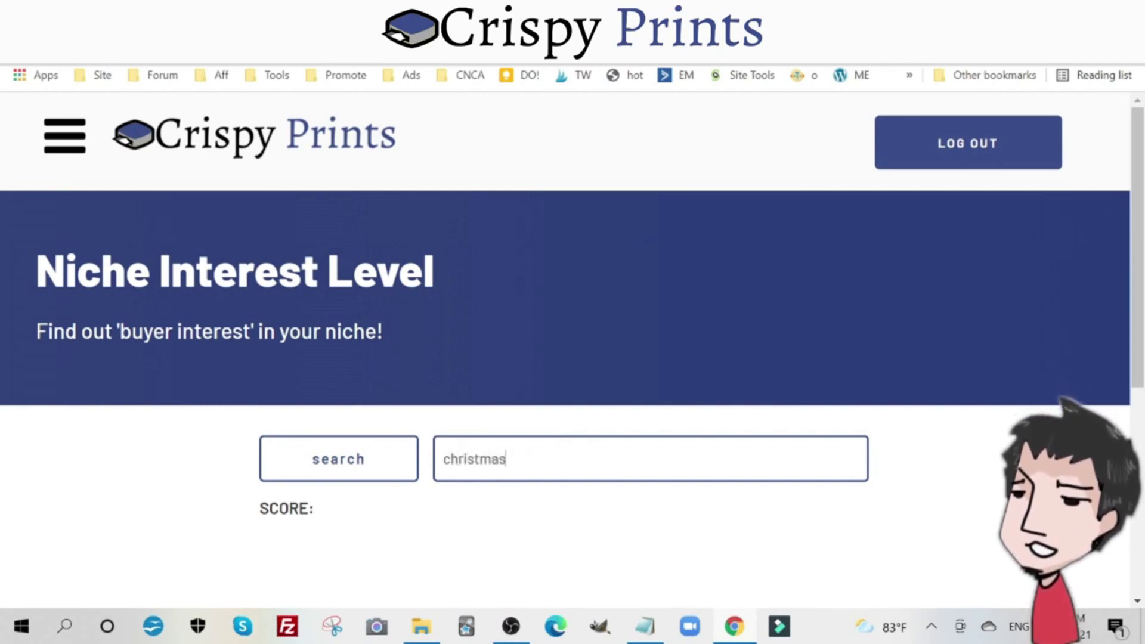
left_click(326, 465)
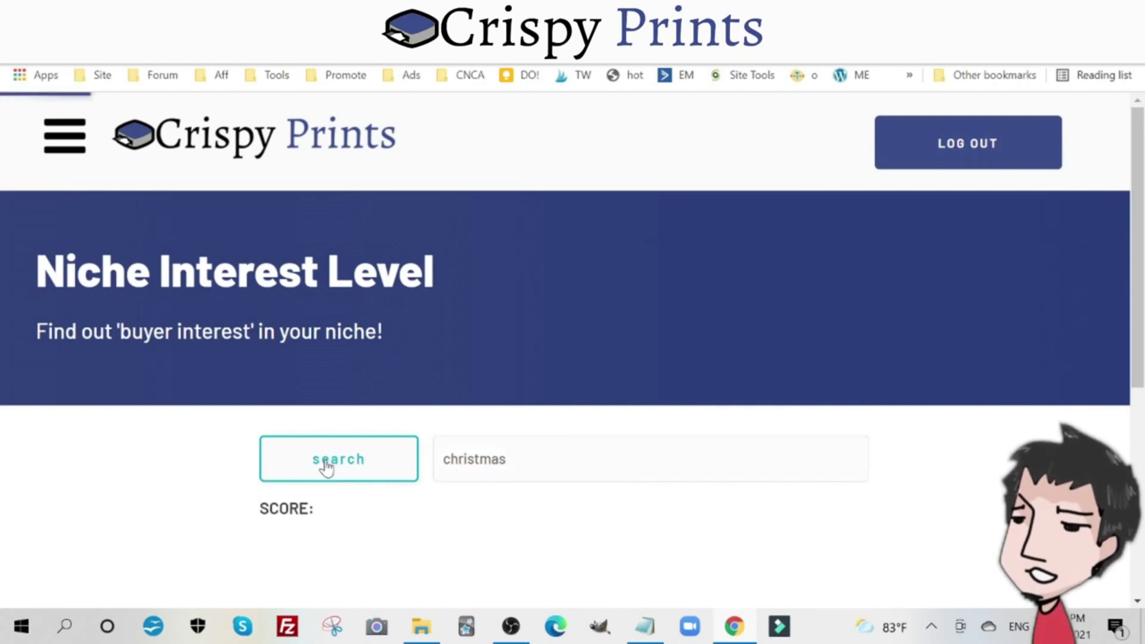
Step: Review the results: a score of 100 and related keywords like christmas decorations, tree and decor
scroll(416, 445, "down", 1)
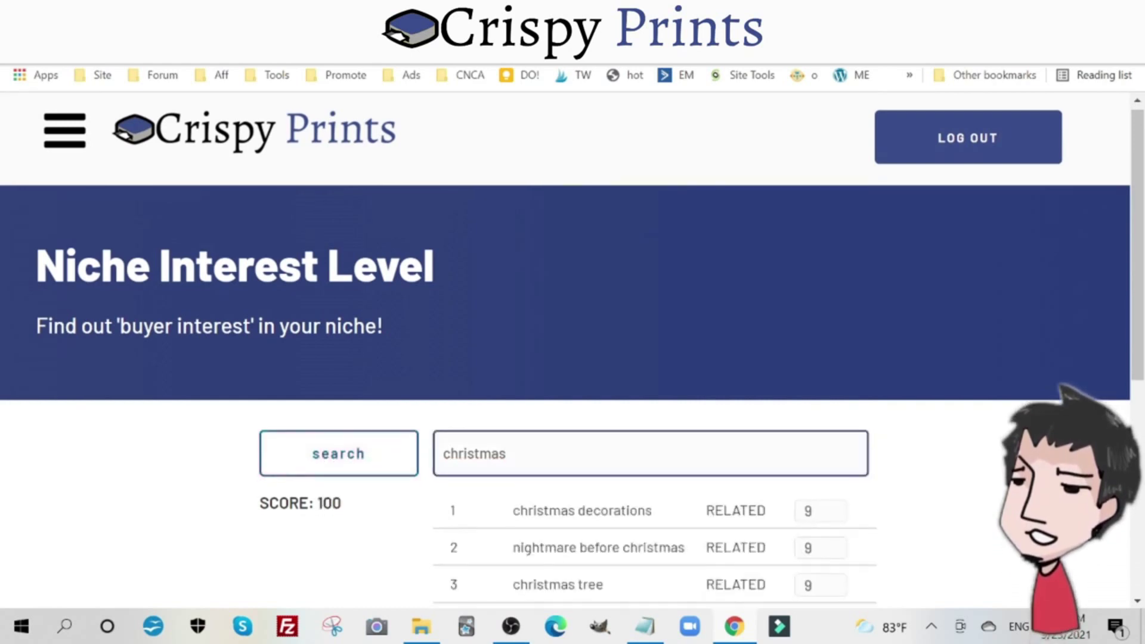
left_click_drag(315, 419, 407, 419)
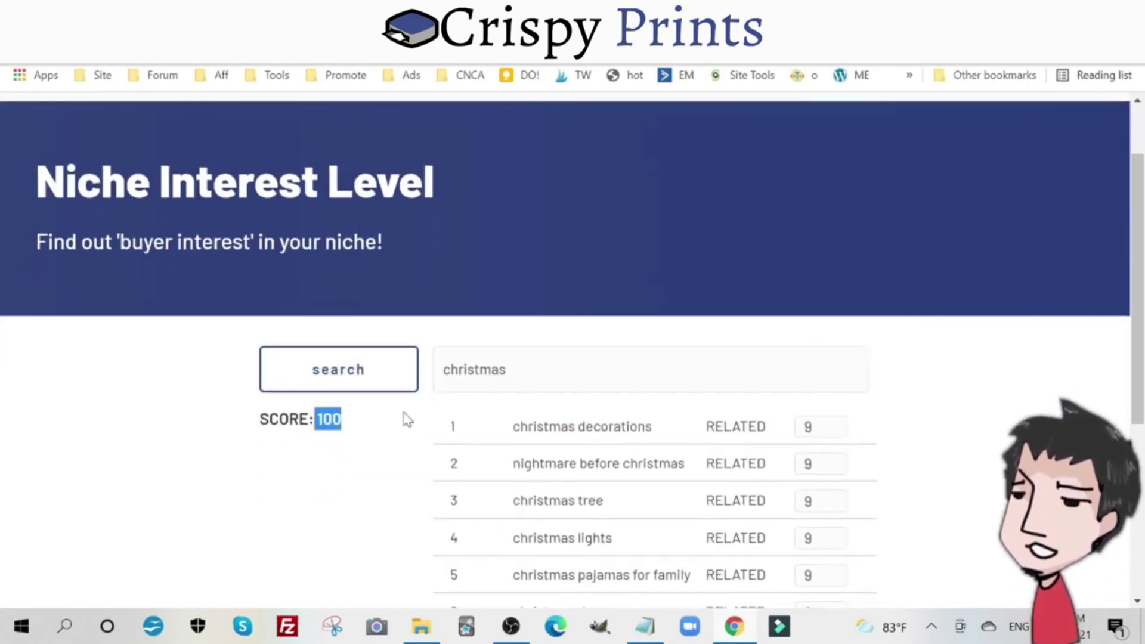
scroll(537, 418, "down", 4)
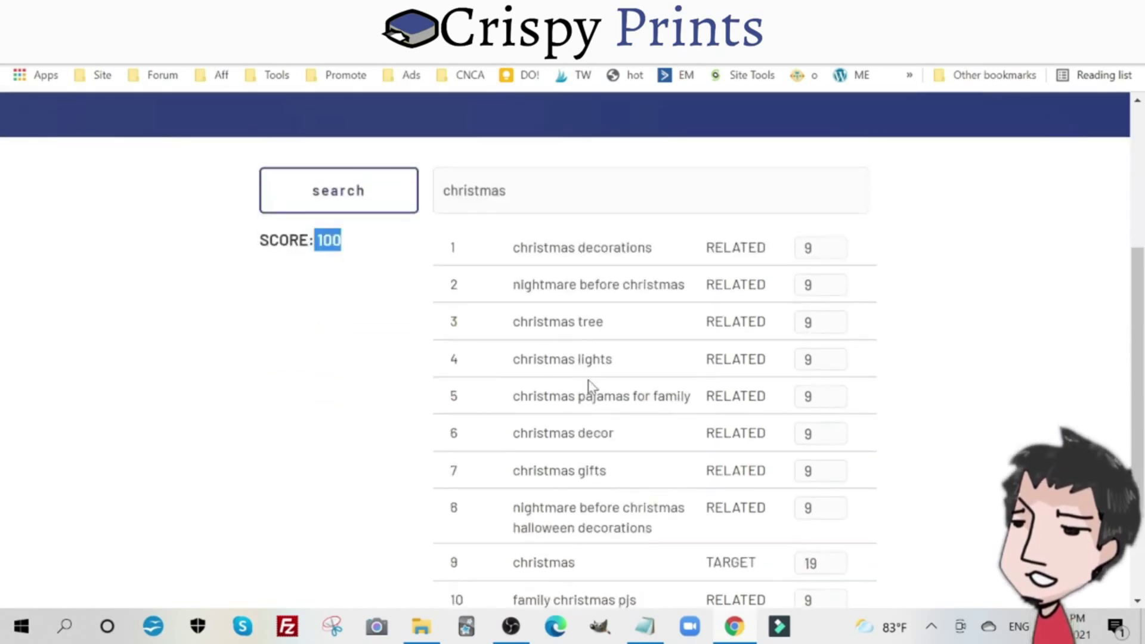
scroll(624, 428, "up", 4)
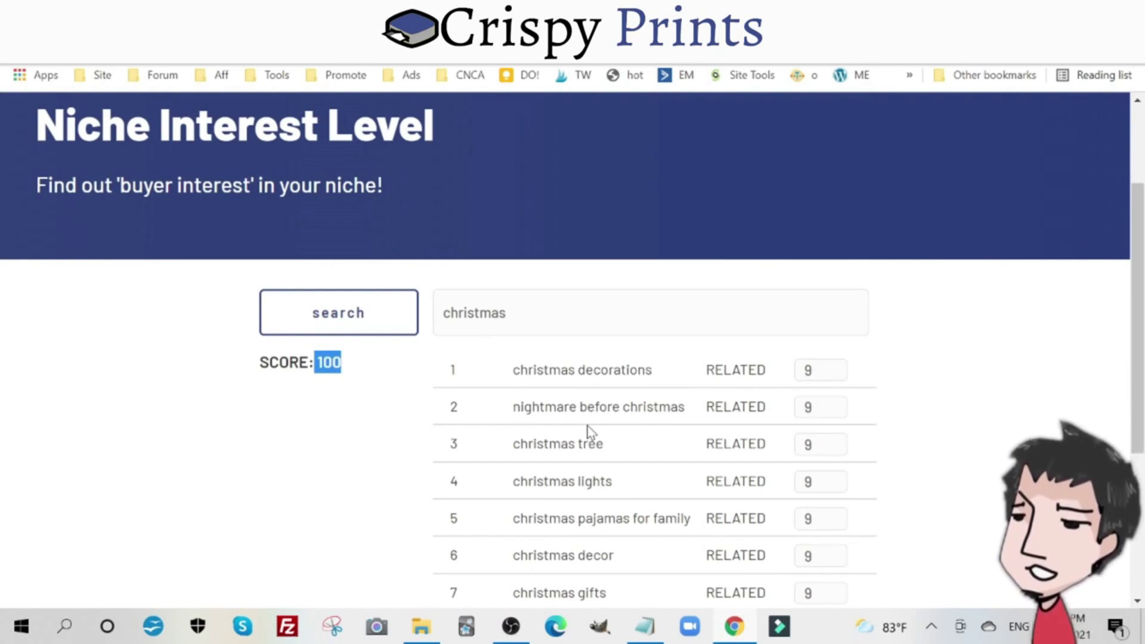
left_click_drag(512, 370, 653, 371)
left_click_drag(513, 444, 604, 443)
scroll(583, 368, "down", 3)
left_click_drag(513, 339, 691, 339)
left_click_drag(512, 376, 614, 377)
left_click(564, 428)
left_click_drag(513, 414, 607, 414)
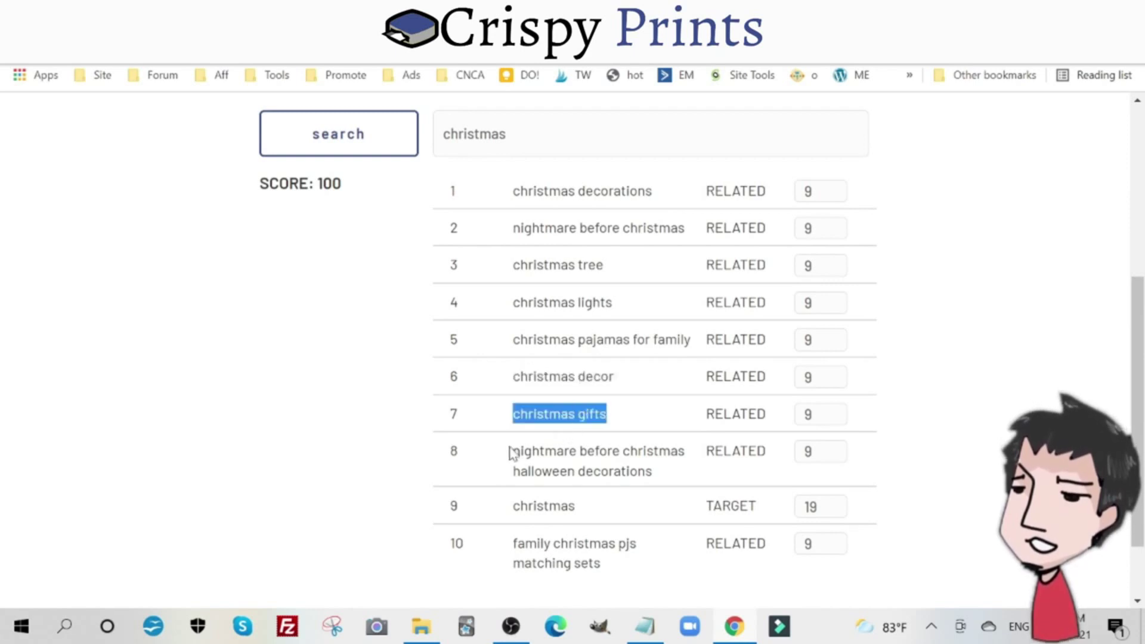
scroll(511, 453, "down", 2)
scroll(512, 453, "up", 1)
scroll(594, 480, "up", 5)
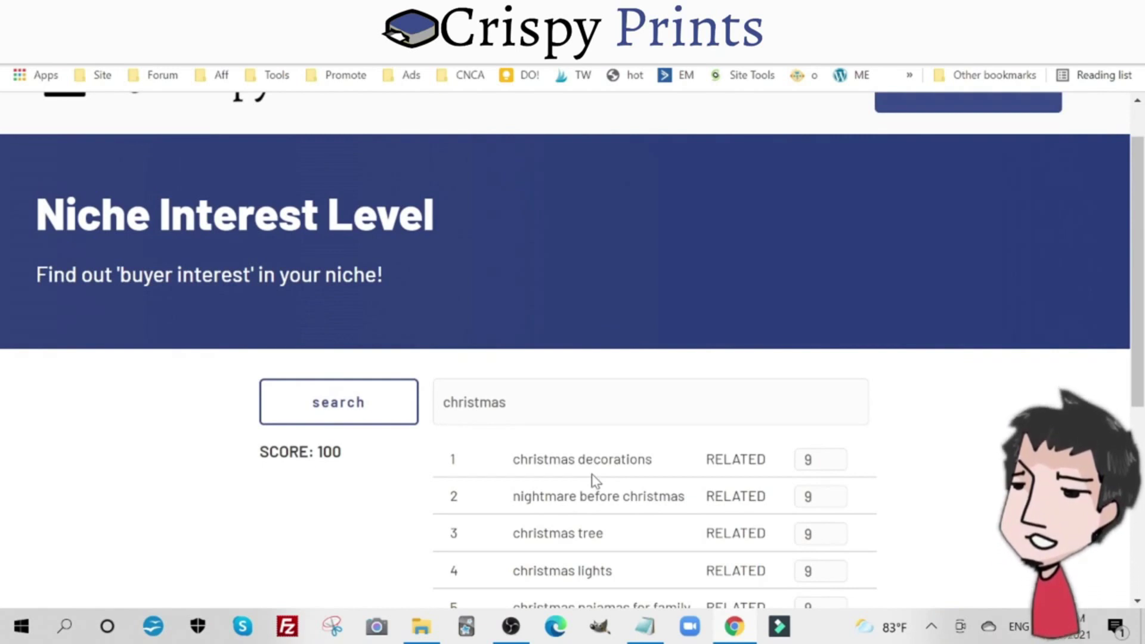
Step: Extend the keyword to 'christmas games' and check its interest results
left_click(464, 398)
type("games")
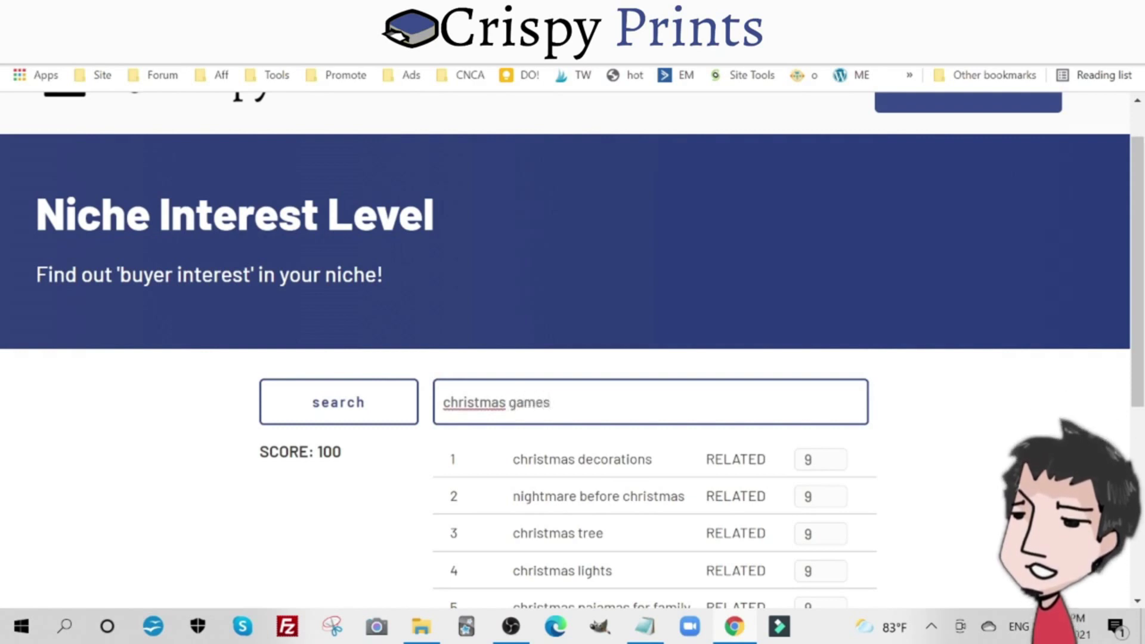
left_click(389, 409)
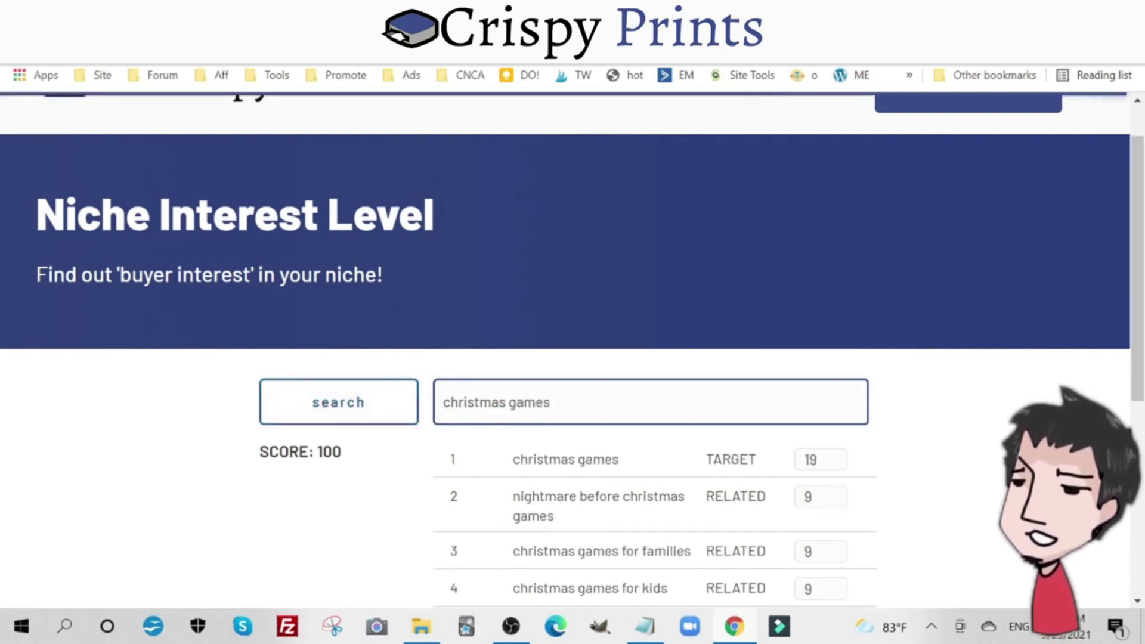
scroll(695, 447, "down", 3)
scroll(678, 411, "down", 1)
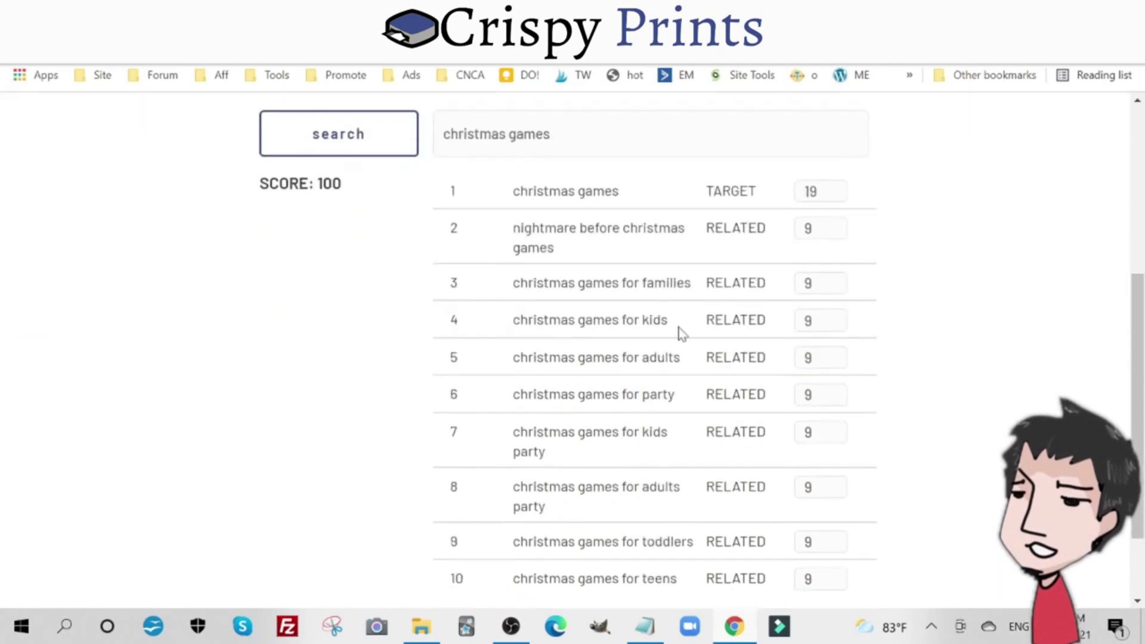
left_click_drag(378, 177, 316, 184)
left_click(654, 321)
Step: Copy the related phrase 'christmas games for kids party' into the keyword box
triple_click(596, 433)
right_click(583, 434)
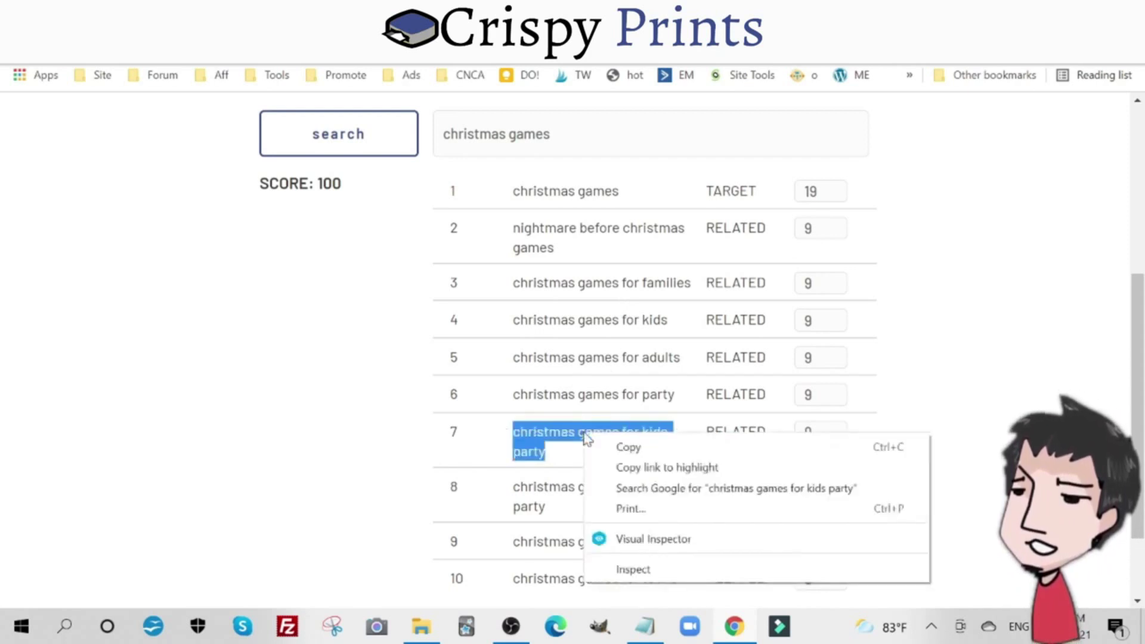
left_click(561, 324)
triple_click(546, 439)
right_click(544, 438)
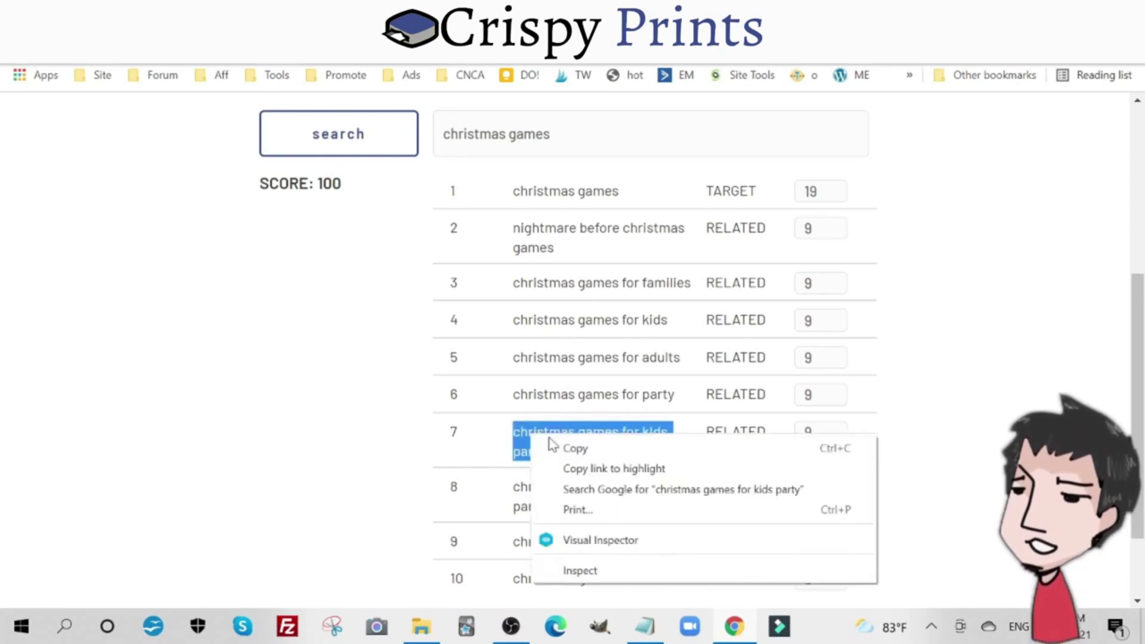
left_click(569, 448)
double_click(474, 134)
key("ctrl+a")
key("ctrl+v")
Step: Confirm 'christmas games for kids party' scores 38, then browse the site's navigation drawer of print tools
left_click(370, 152)
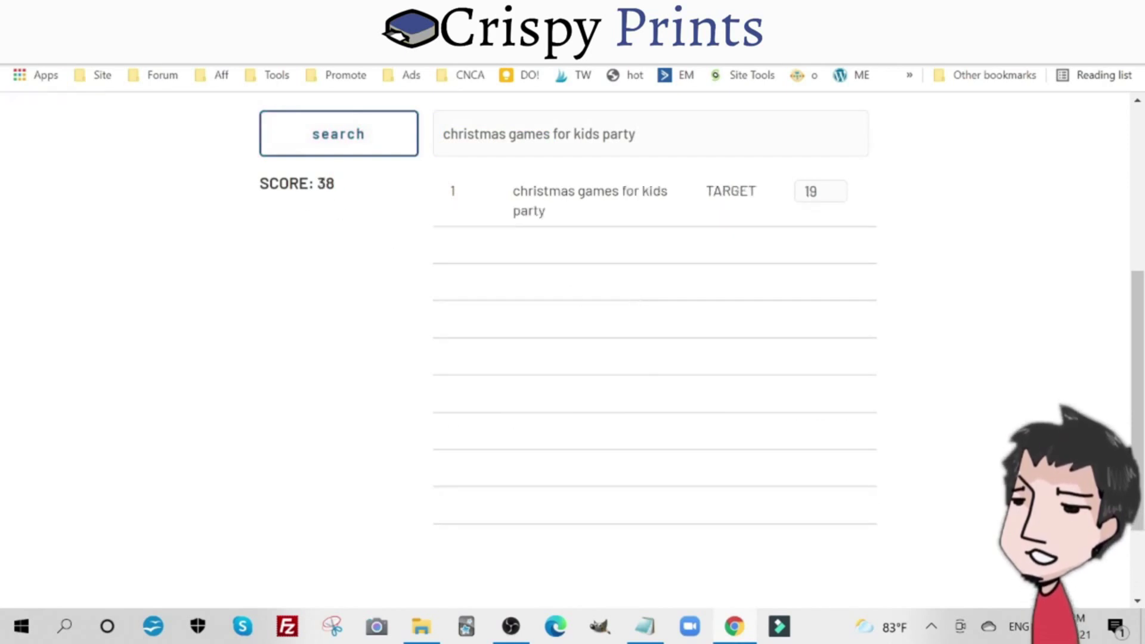
left_click_drag(325, 183, 350, 187)
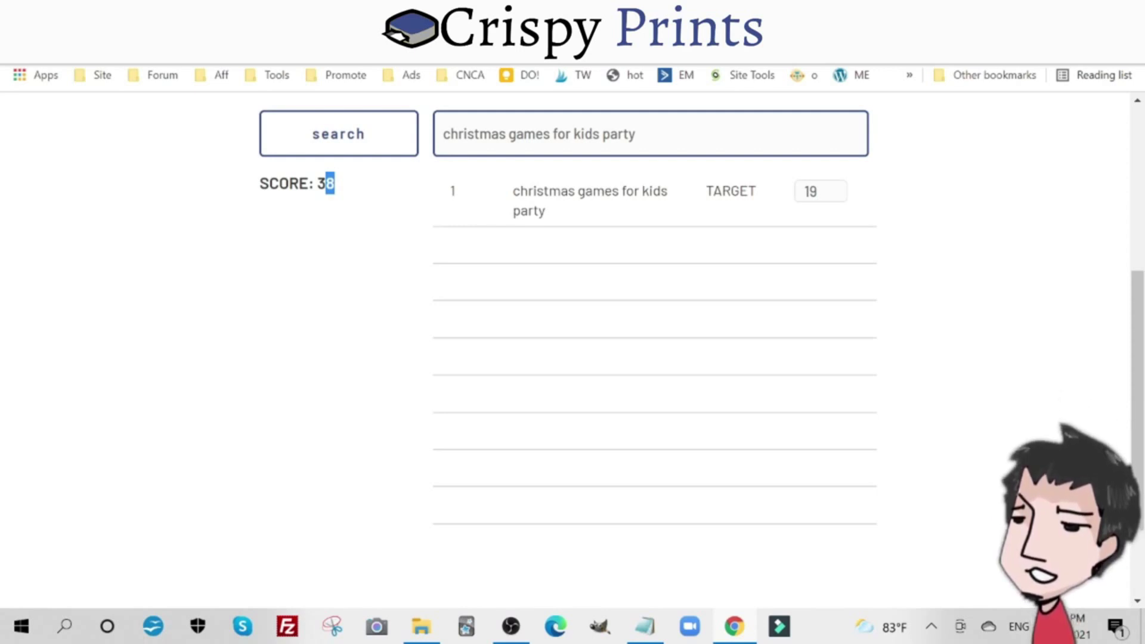
scroll(488, 350, "up", 5)
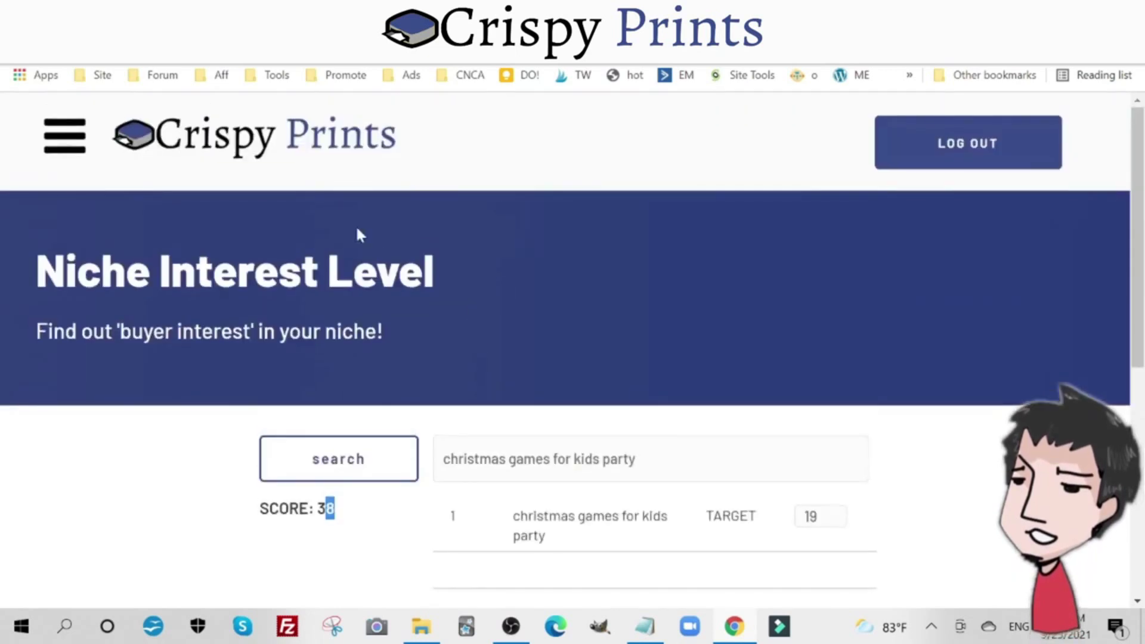
left_click(59, 146)
scroll(152, 334, "down", 3)
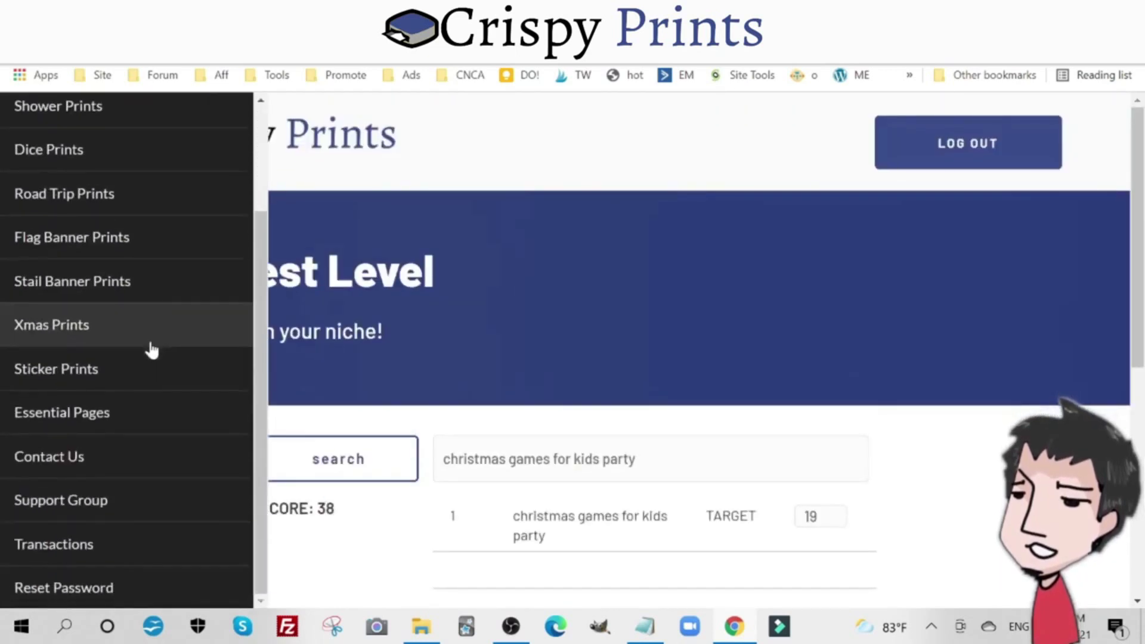
scroll(123, 448, "up", 2)
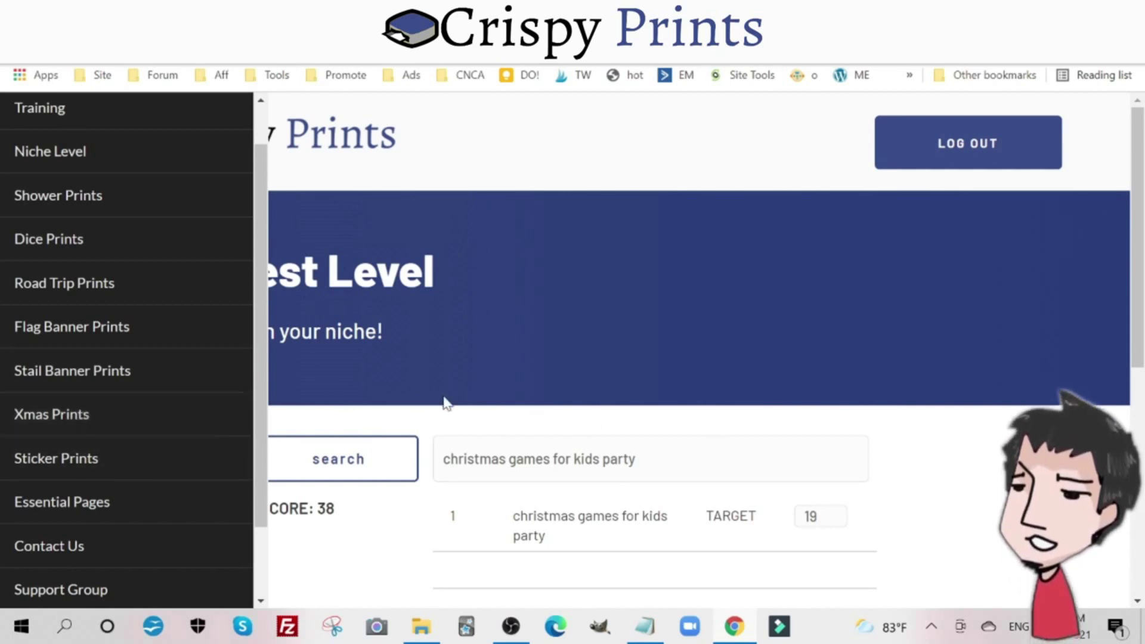
left_click(535, 467)
triple_click(534, 460)
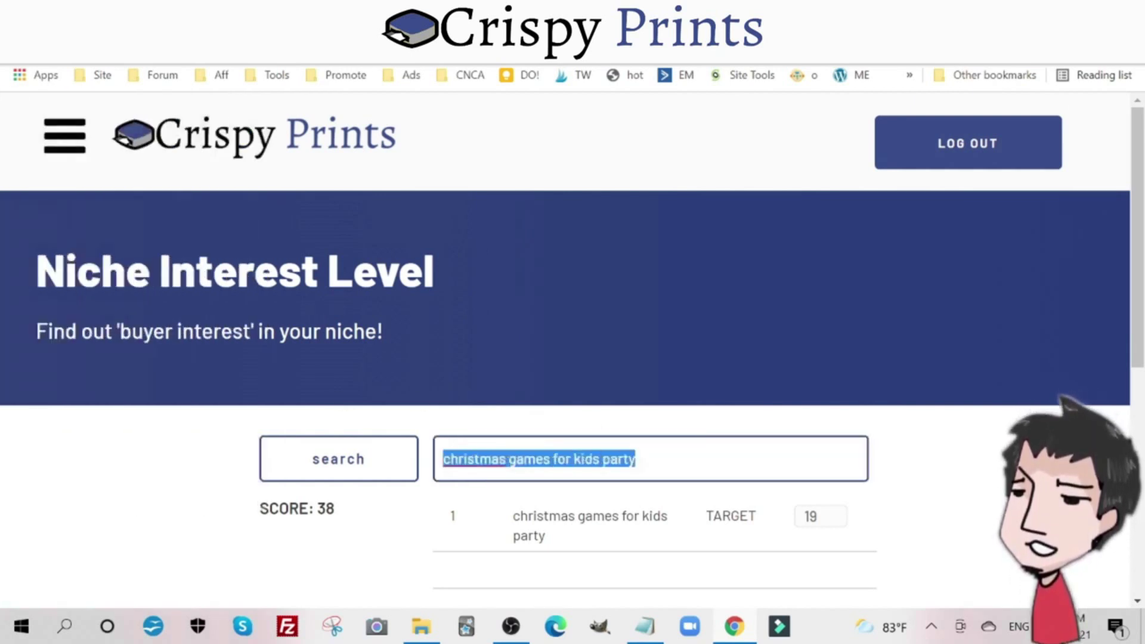
type("baby shower")
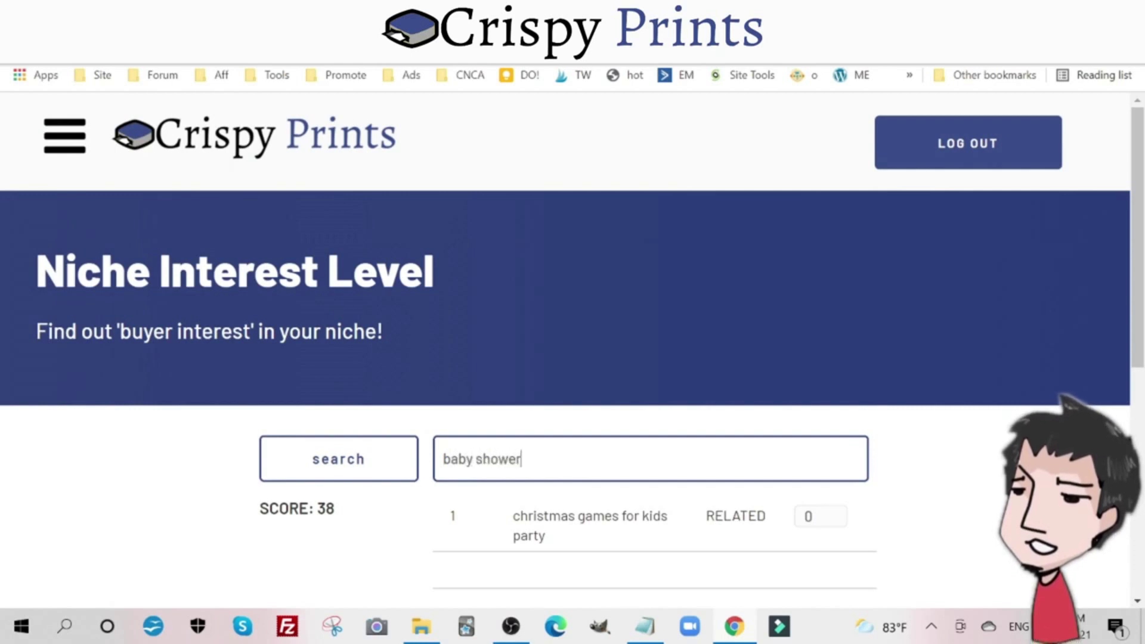
left_click(413, 465)
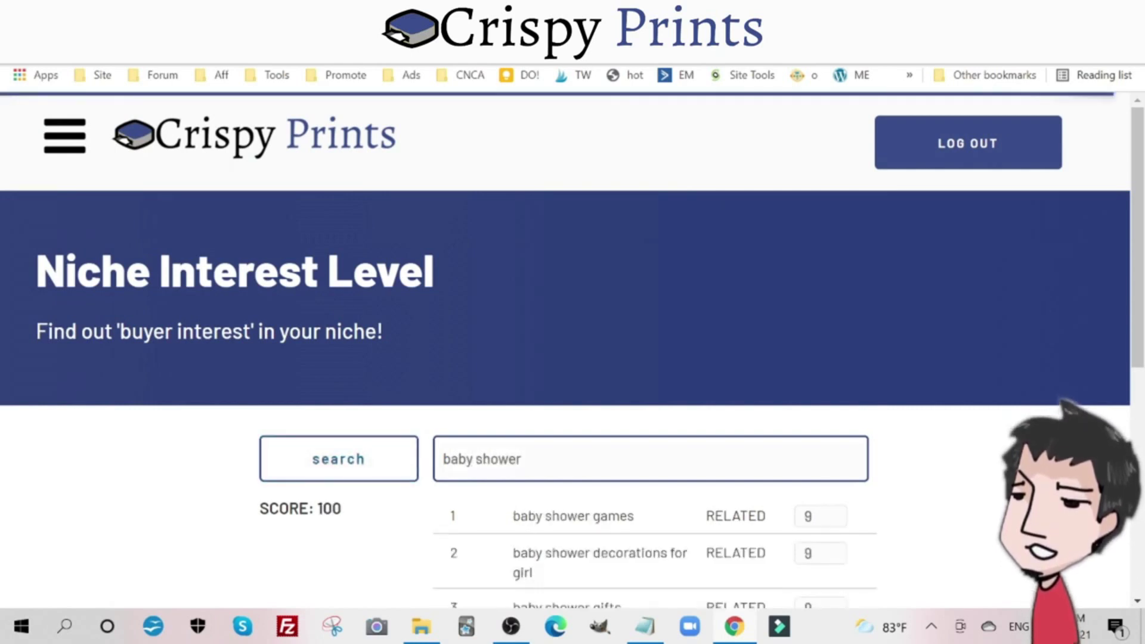
scroll(621, 399, "down", 7)
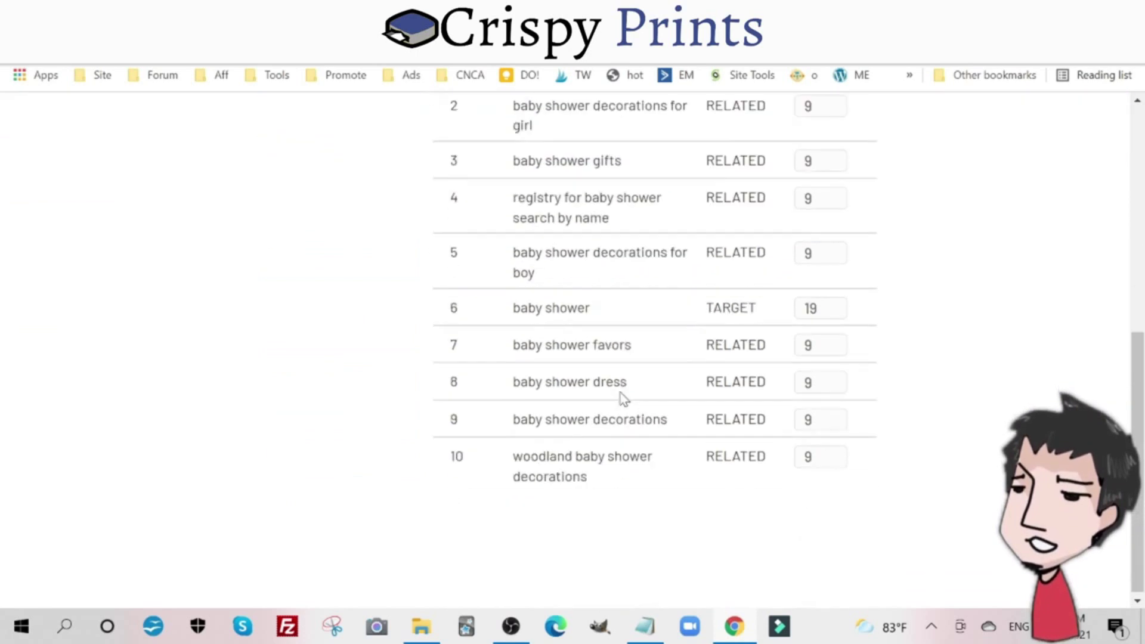
scroll(621, 399, "up", 4)
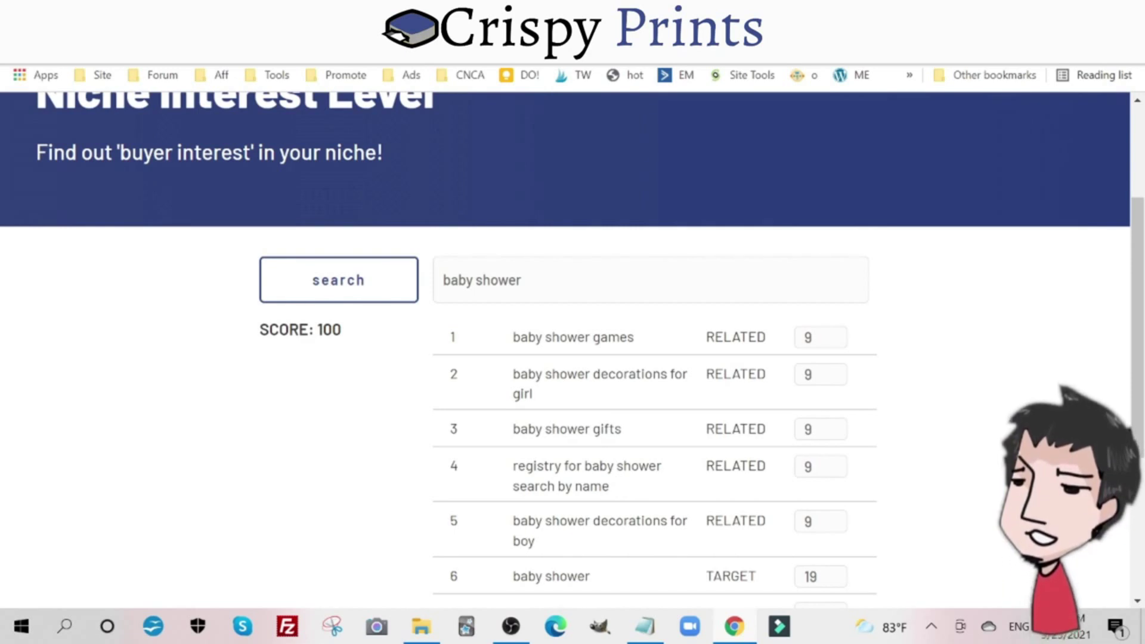
scroll(602, 516, "down", 3)
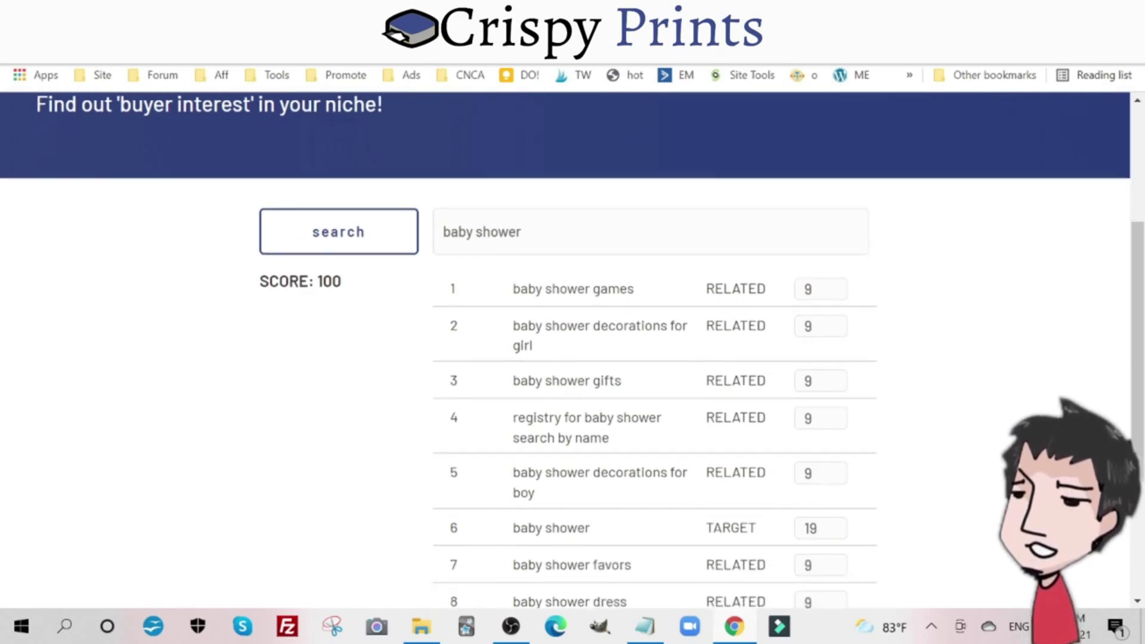
scroll(602, 358, "up", 6)
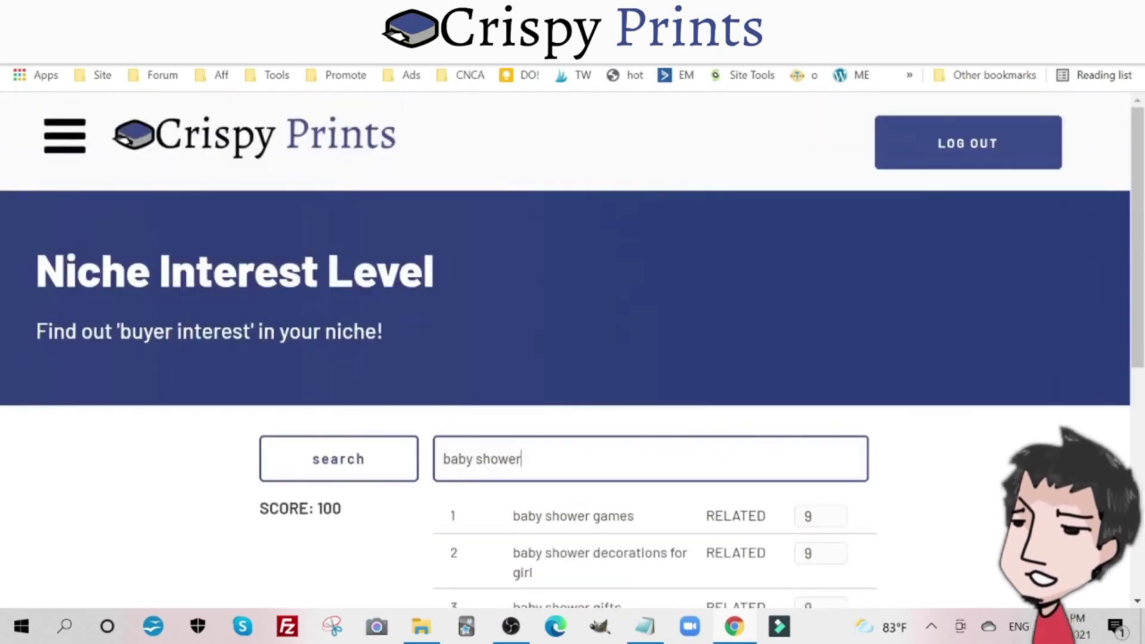
Step: Check buyer interest for 'baby shower games', which scores 100
type("games")
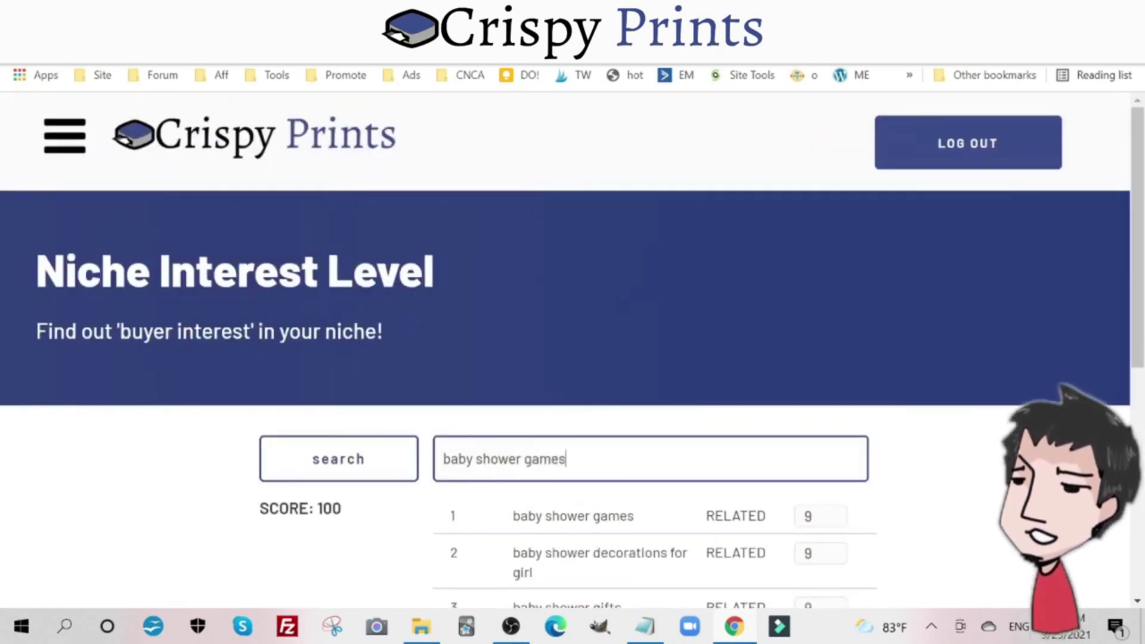
left_click(312, 458)
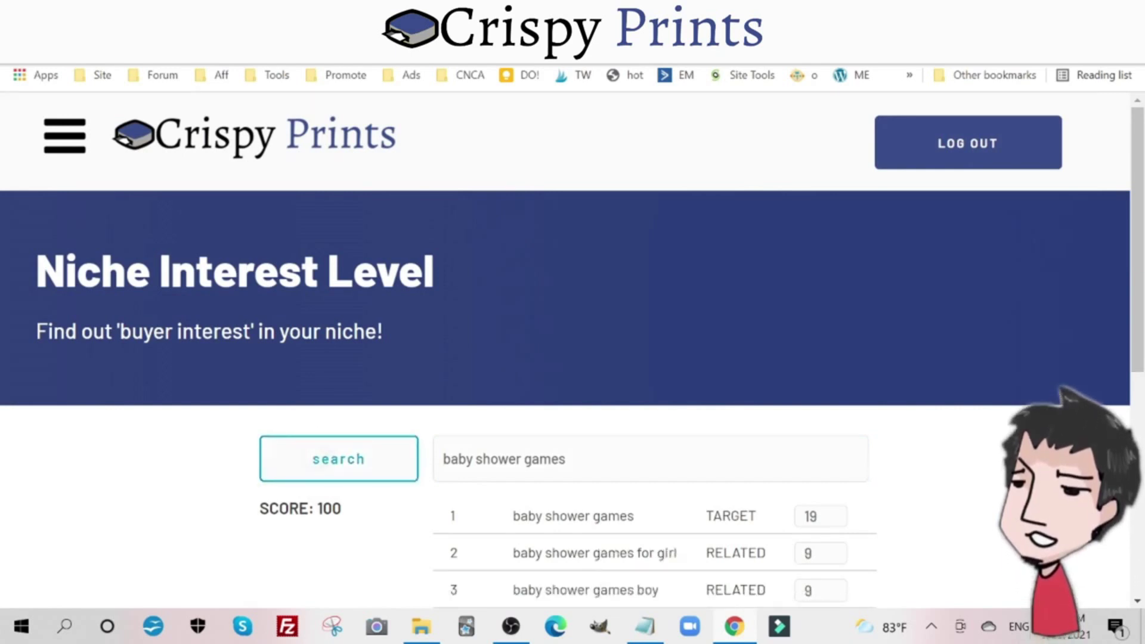
scroll(672, 395, "down", 3)
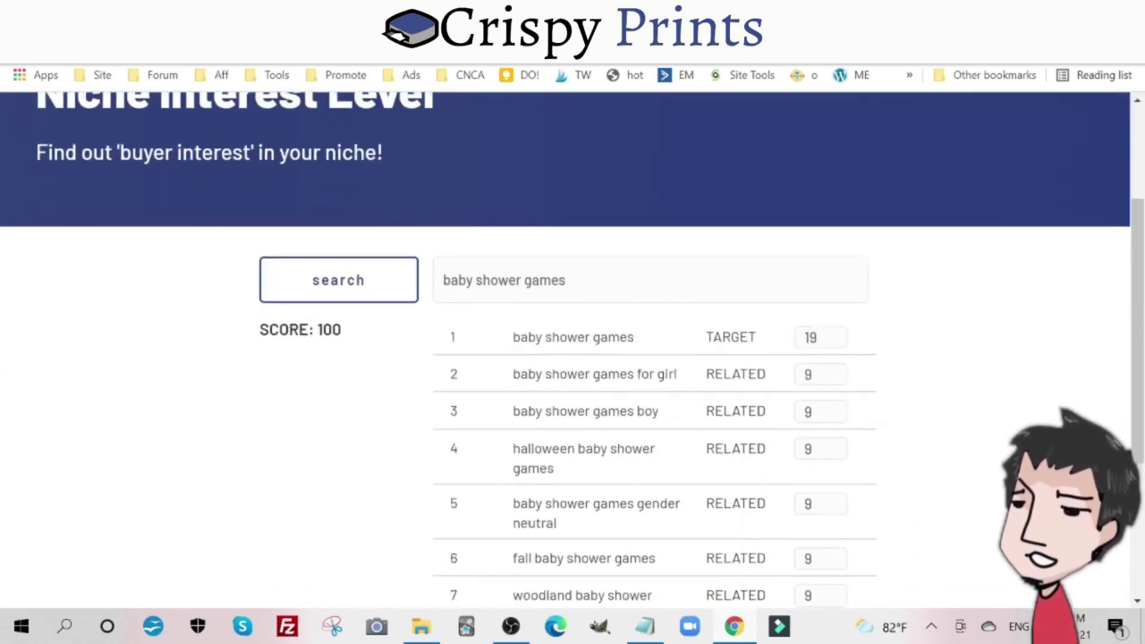
Step: Copy 'halloween baby shower games' into the keyword box and check its interest
triple_click(588, 459)
right_click(588, 453)
left_click(618, 468)
left_click(514, 262)
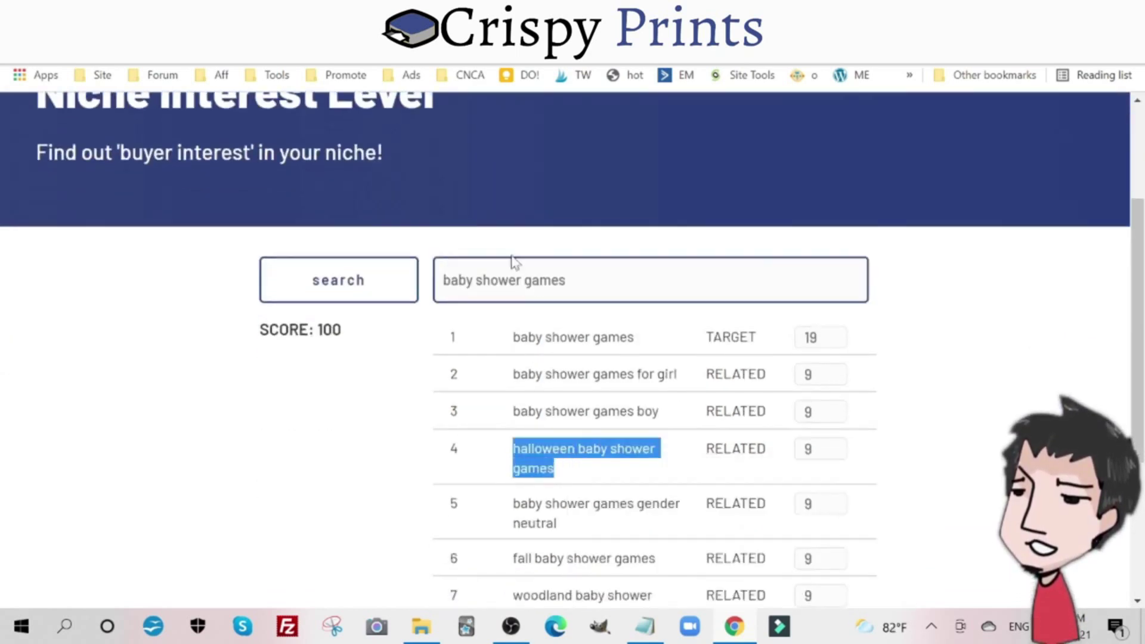
key("ctrl+a")
key("ctrl+v")
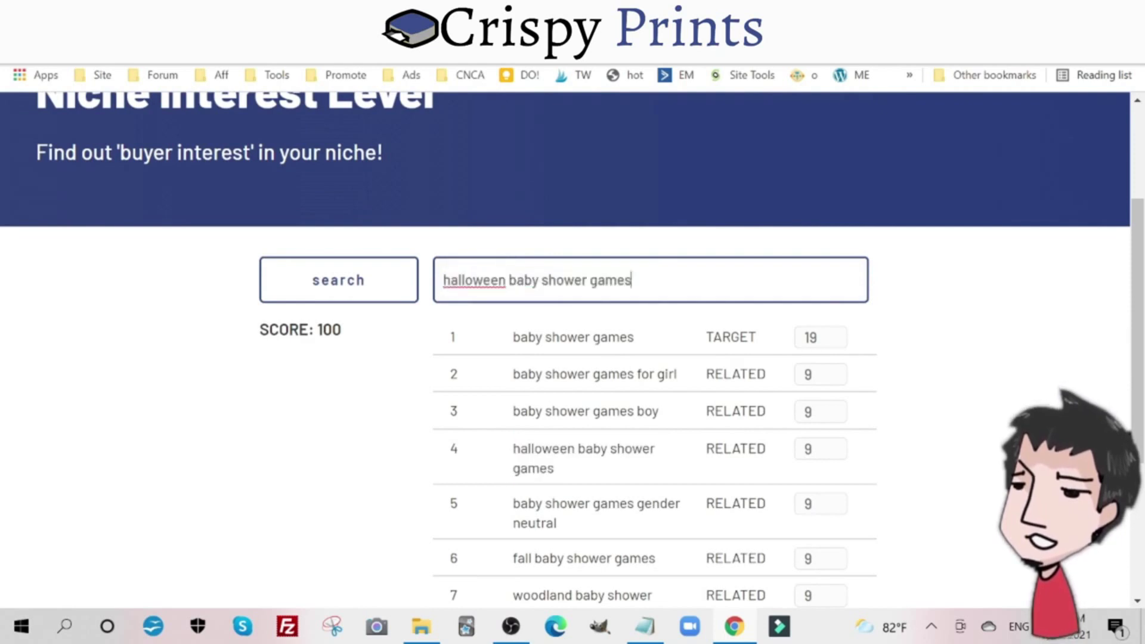
left_click(364, 290)
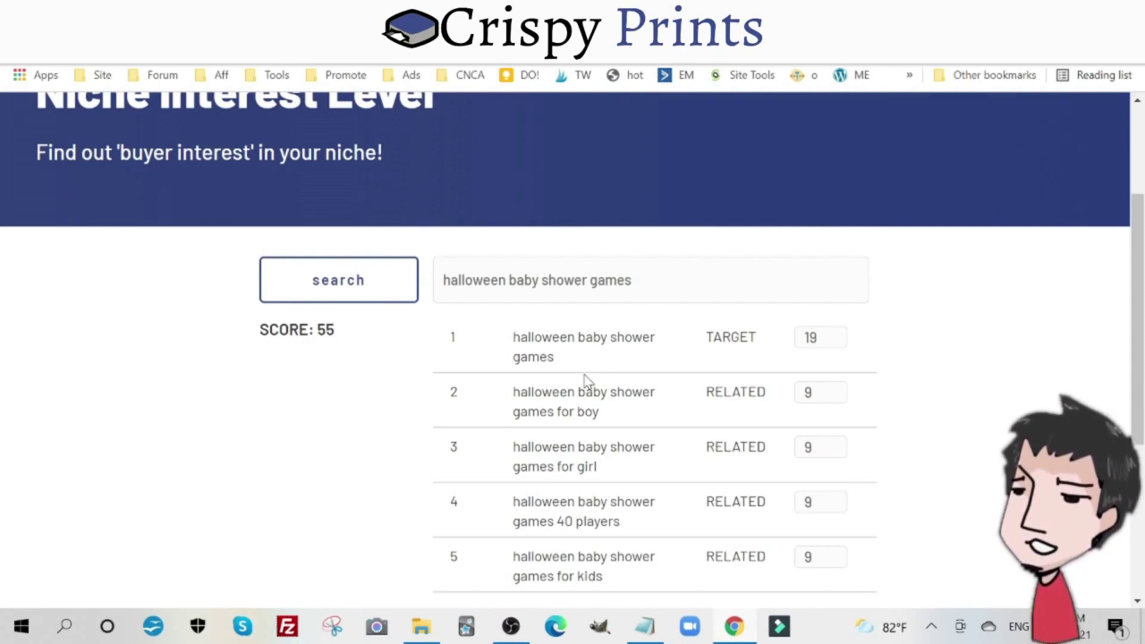
Step: Select the halloween phrase, then drop unicorn.png from Downloads in as the background image
left_click(590, 281)
left_click_drag(462, 281, 632, 280)
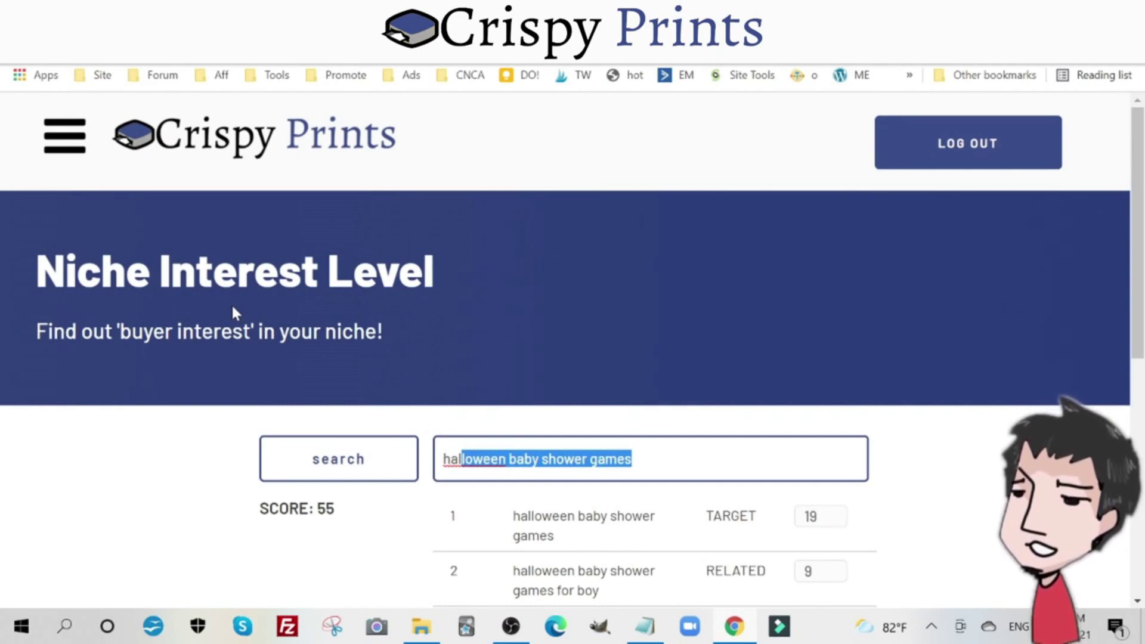
left_click(632, 459)
left_click_drag(631, 460, 443, 460)
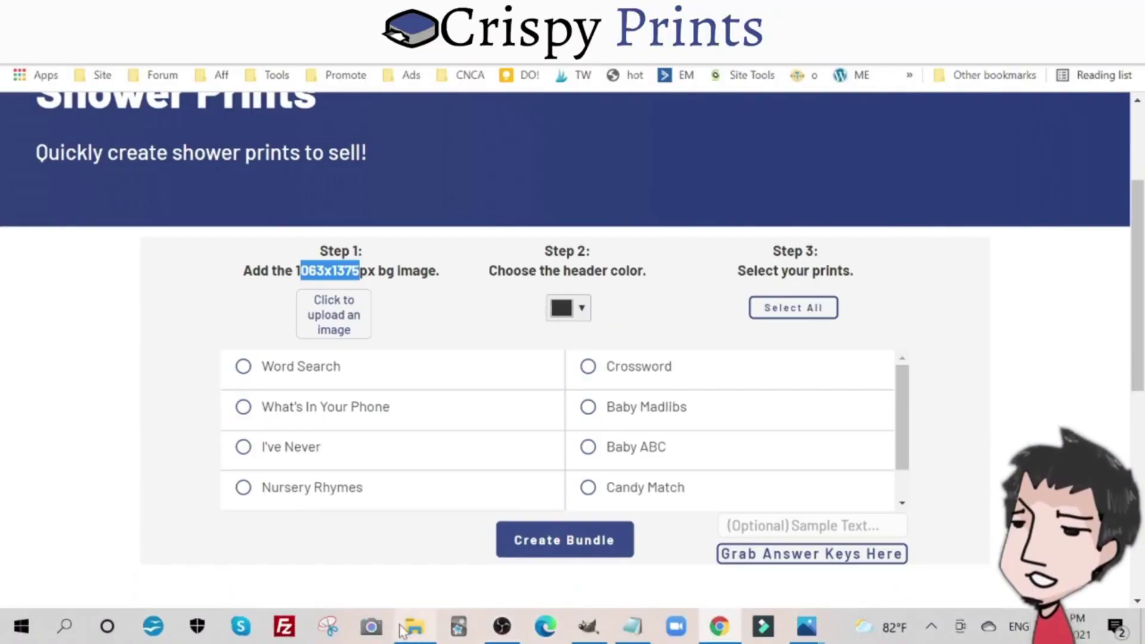
left_click(420, 610)
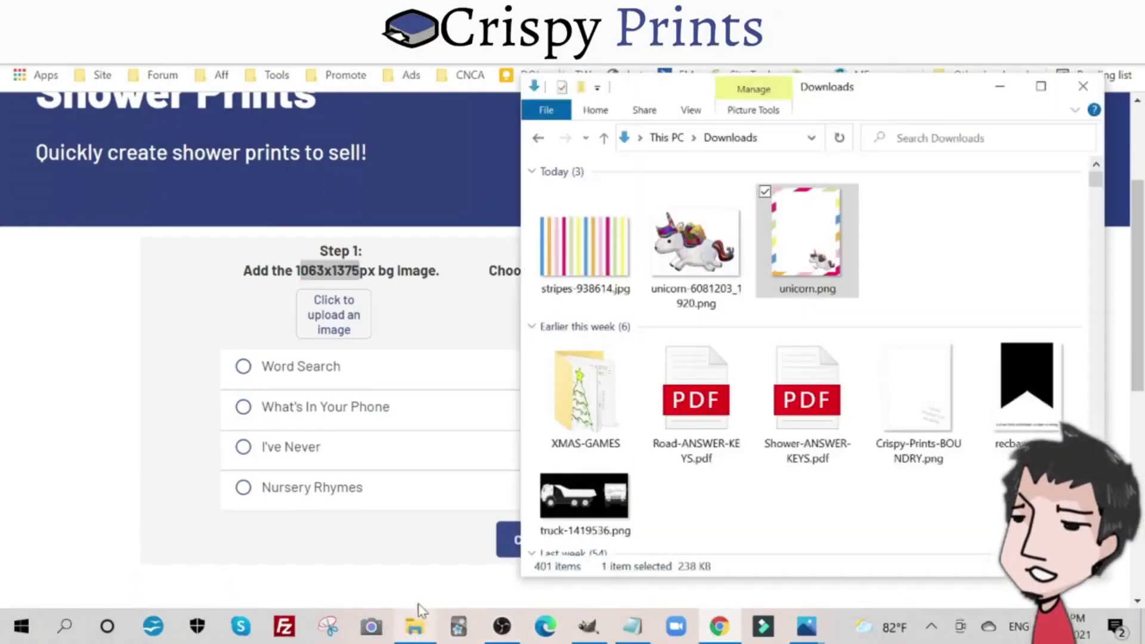
left_click_drag(800, 249, 335, 327)
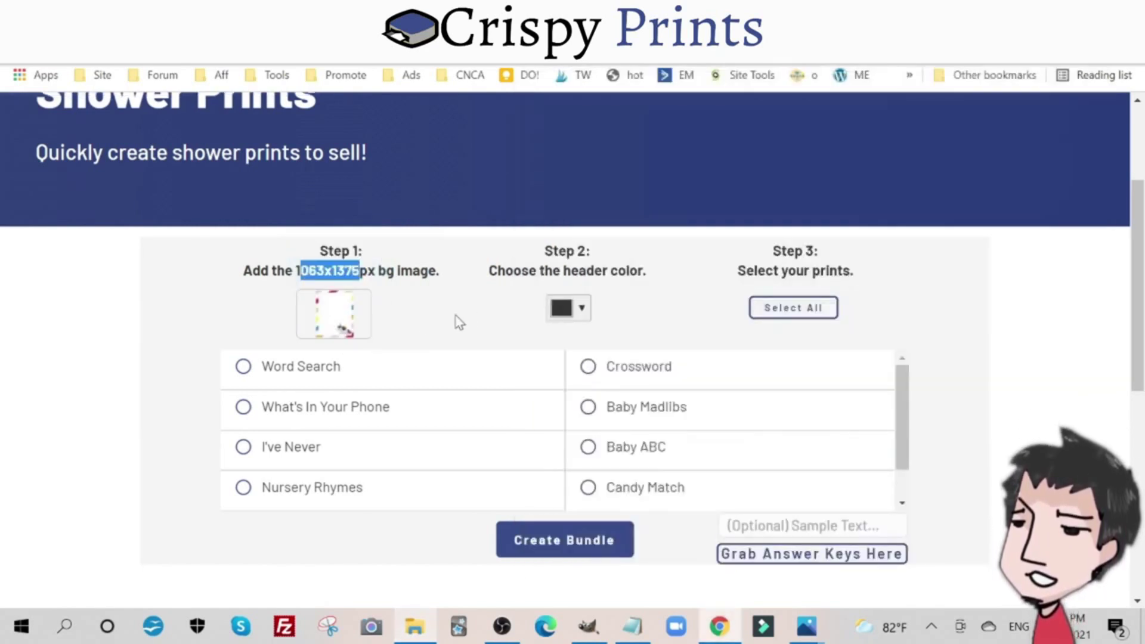
Step: Change the Step 2 header colour from dark grey to blue #0935b7
left_click(584, 308)
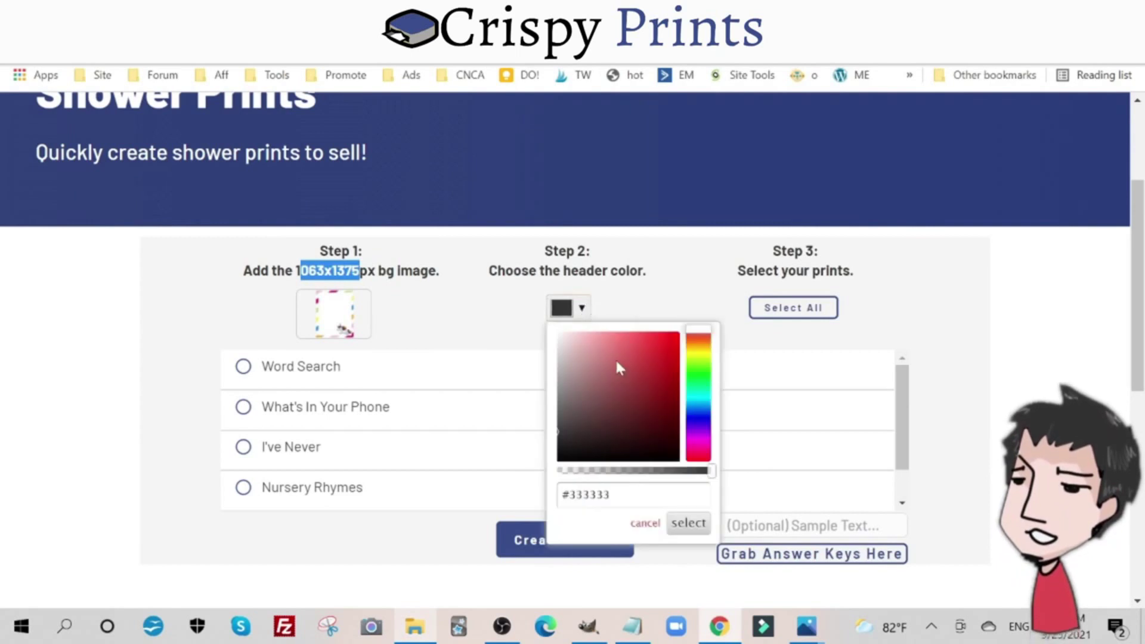
left_click(653, 358)
left_click_drag(654, 360, 670, 364)
left_click(697, 412)
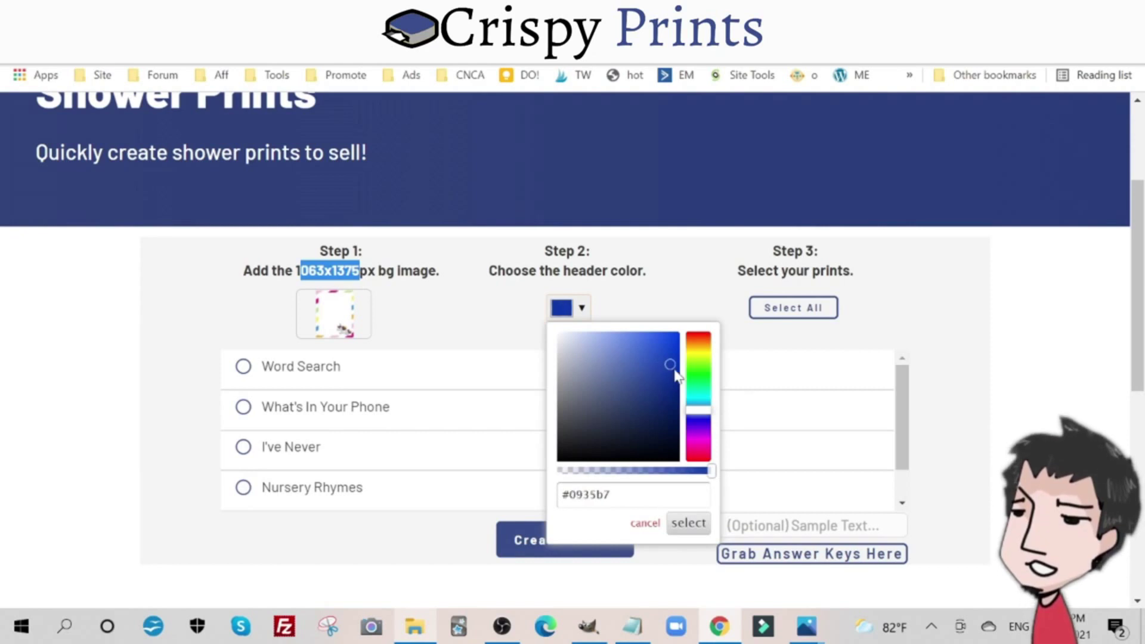
left_click(670, 292)
Step: Check all eight shower prints, Nursery Rhymes through What's In Your Purse, via Select All
scroll(499, 385, "down", 2)
scroll(498, 384, "down", 2)
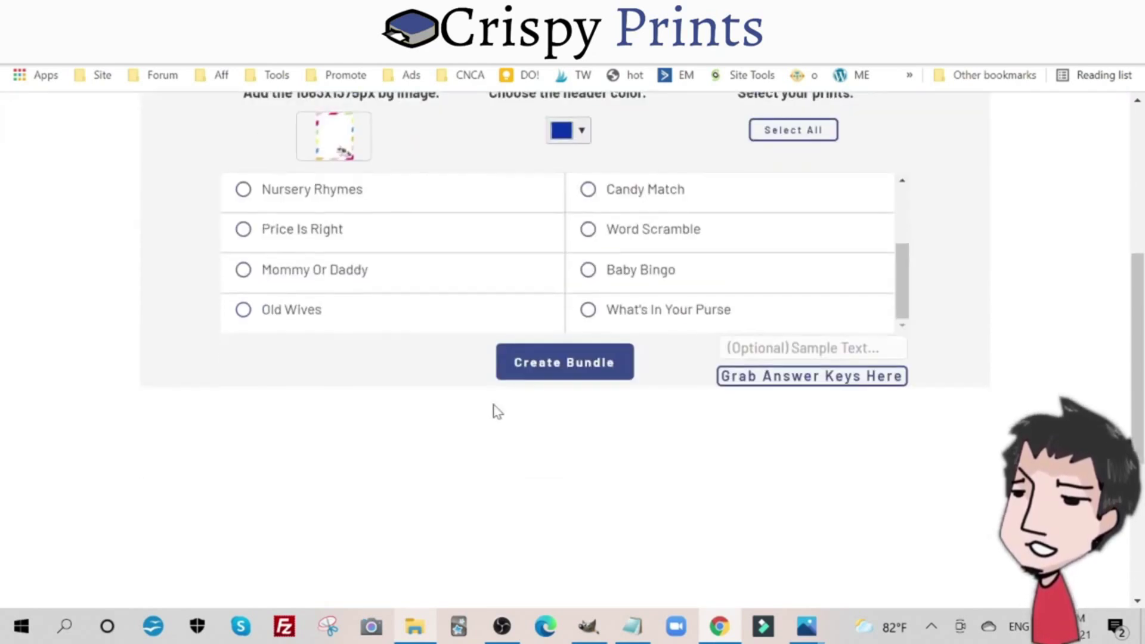
scroll(670, 248, "down", 1)
scroll(644, 345, "up", 3)
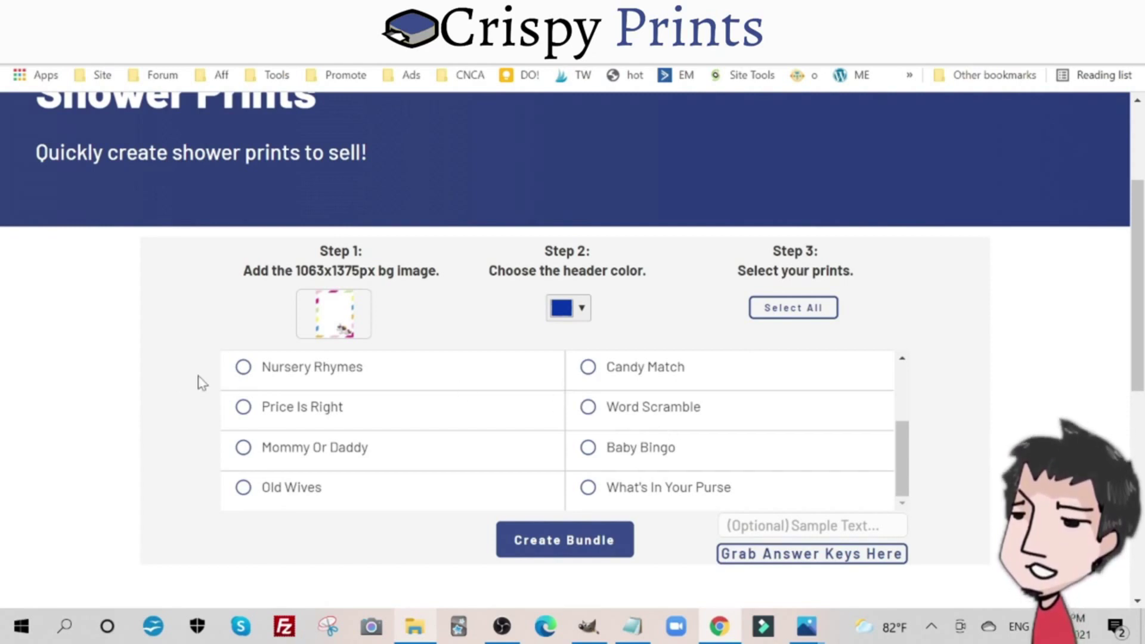
left_click(243, 376)
left_click(243, 404)
left_click(244, 379)
left_click(588, 406)
left_click(588, 368)
left_click(587, 448)
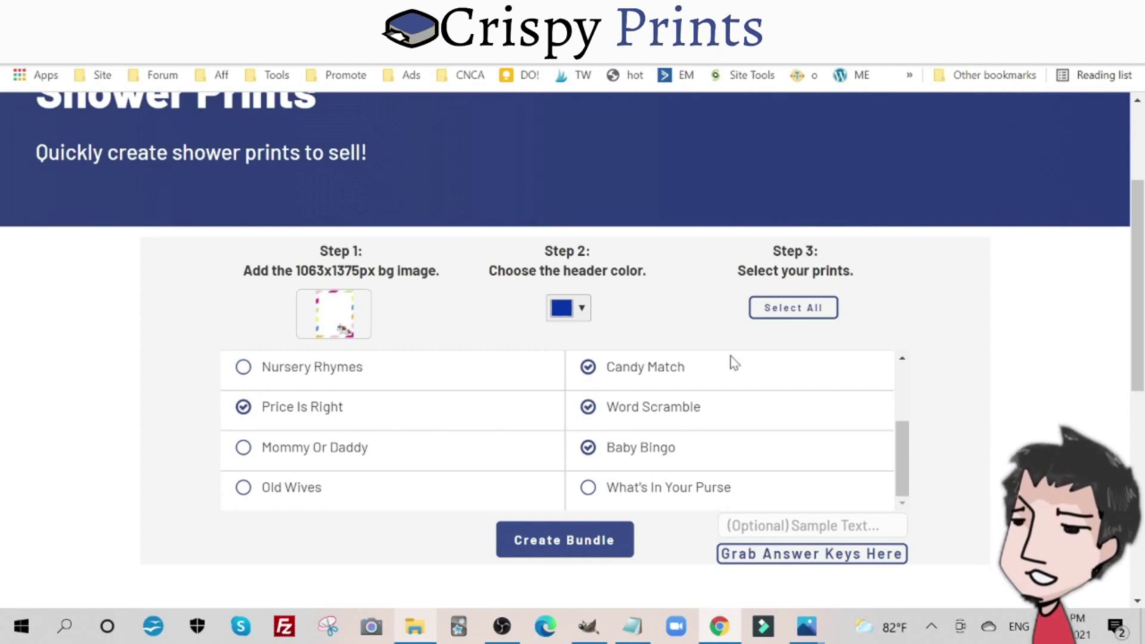
left_click(786, 308)
scroll(656, 395, "down", 3)
scroll(674, 382, "up", 3)
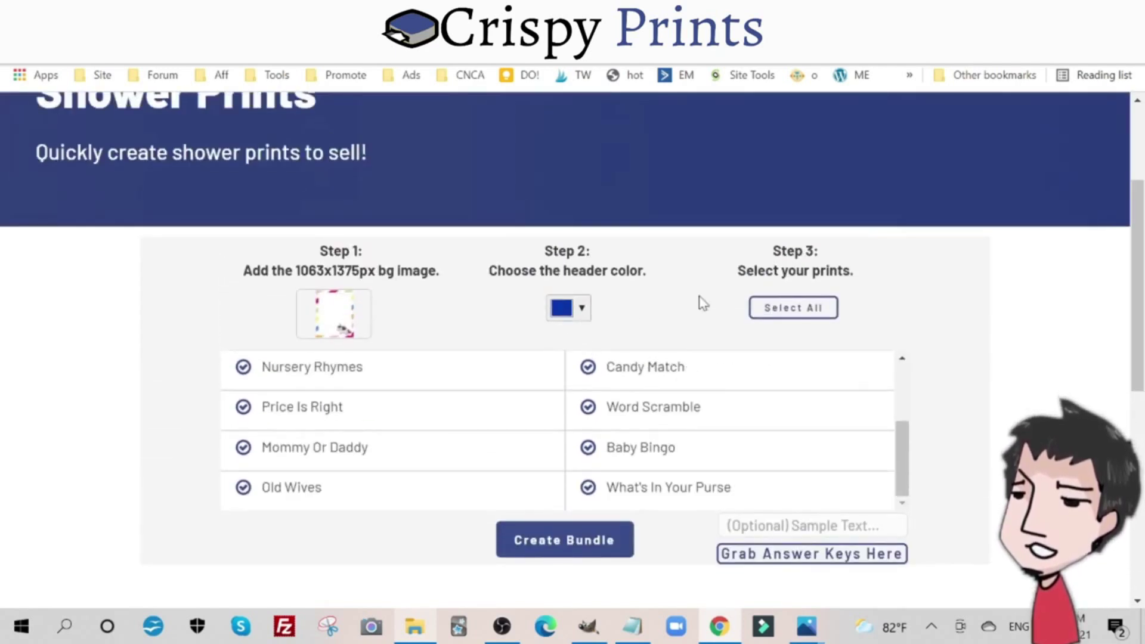
Step: Generate the bundle and page through the opening pages of shower.pdf
left_click(580, 541)
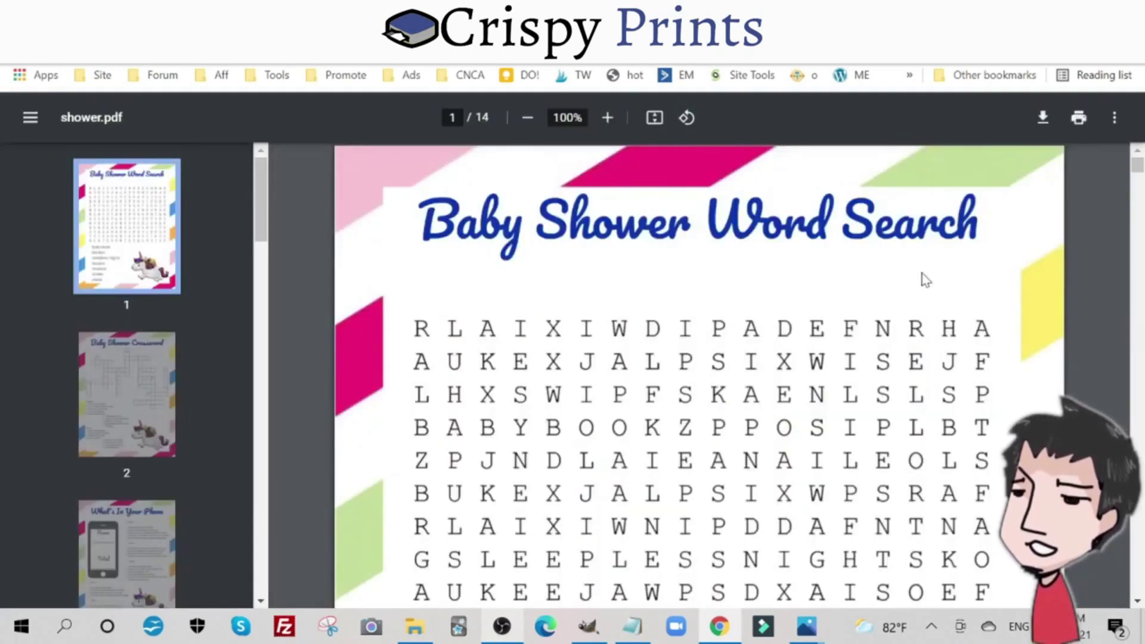
scroll(926, 280, "down", 9)
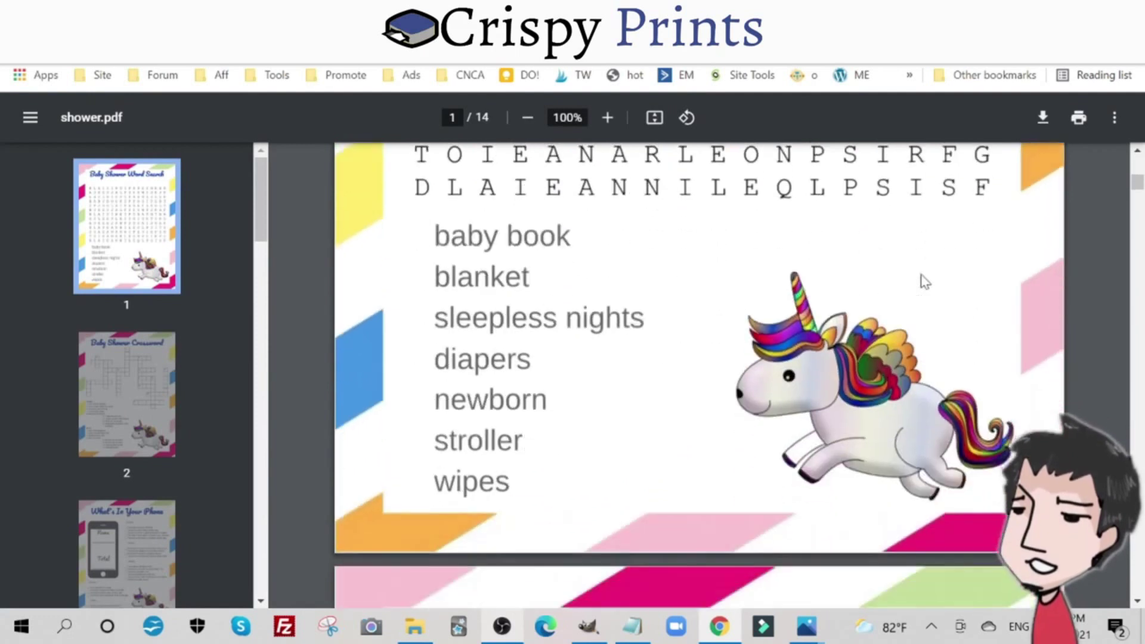
scroll(923, 280, "down", 18)
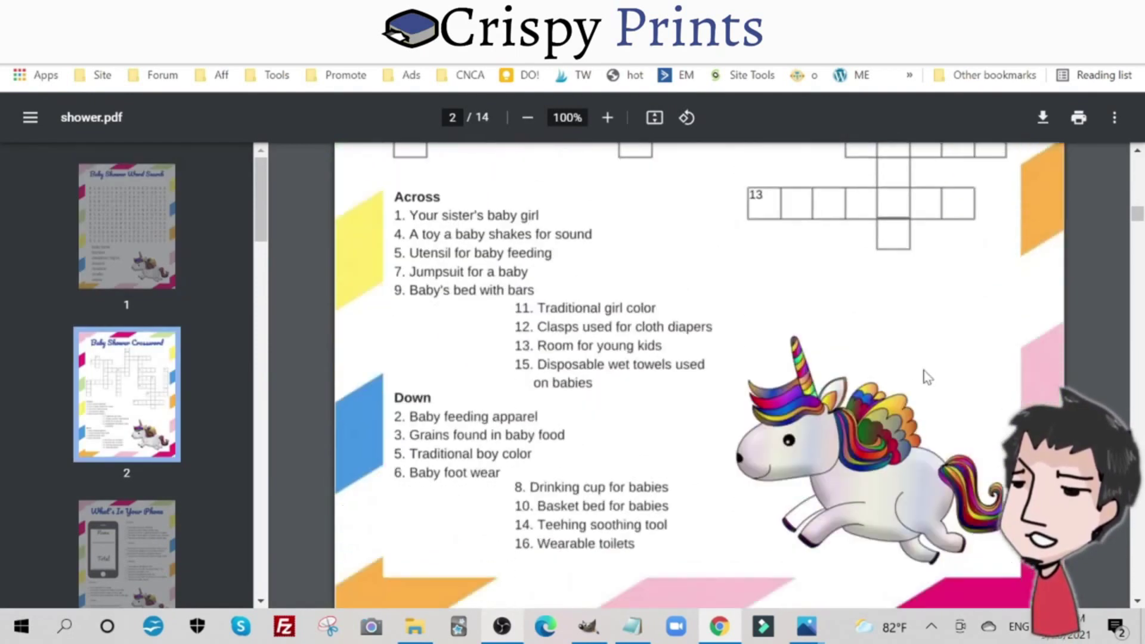
scroll(923, 376, "down", 10)
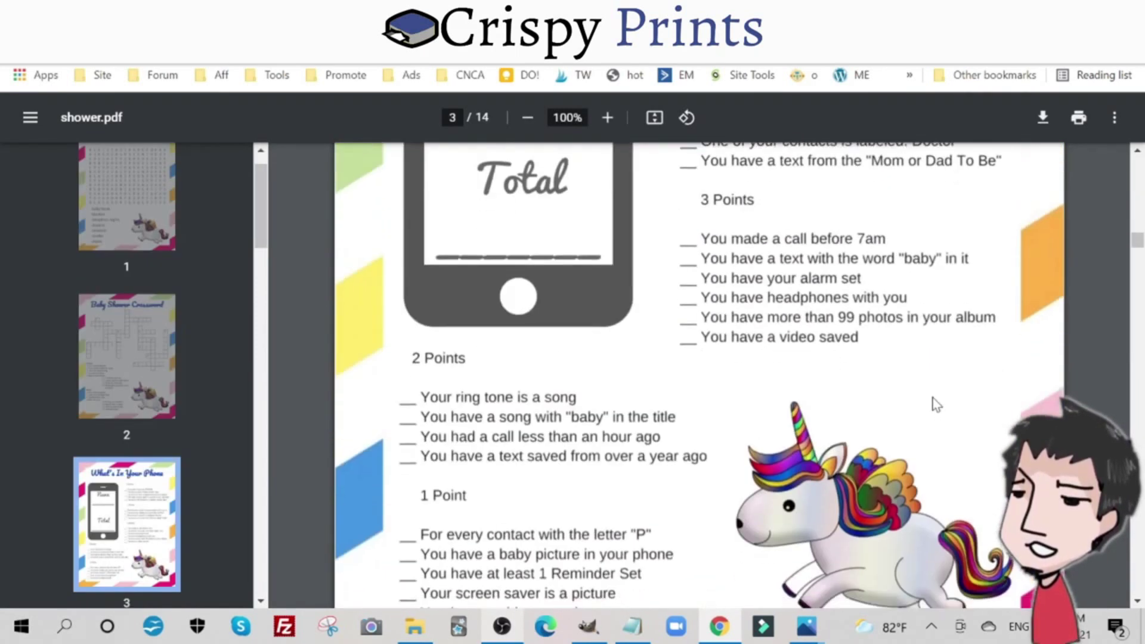
scroll(933, 402, "down", 12)
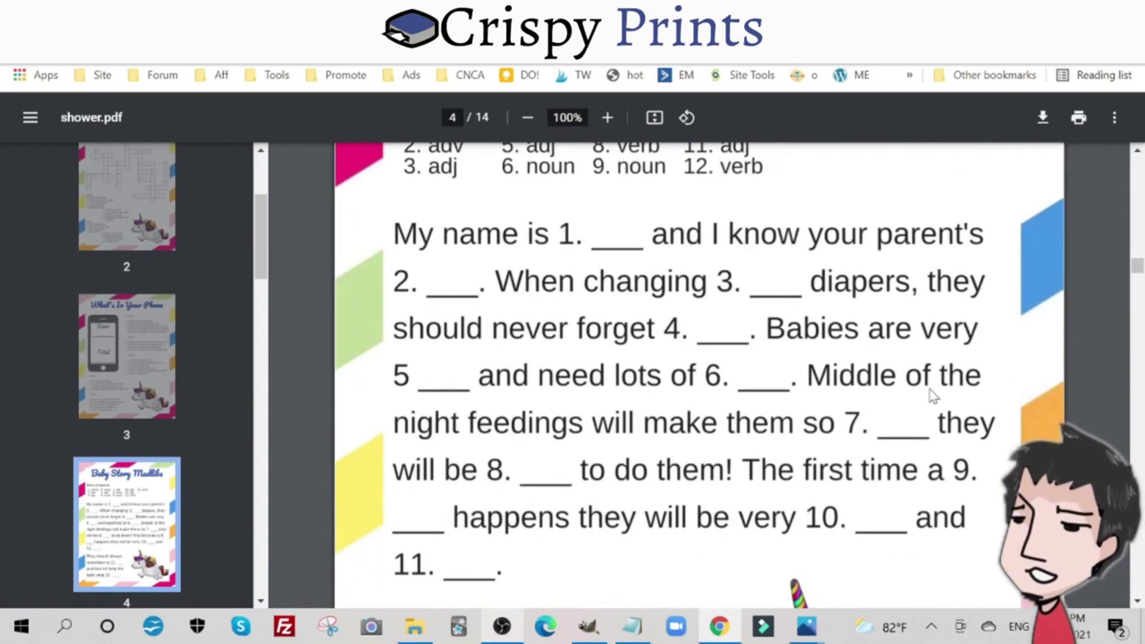
scroll(933, 391, "down", 15)
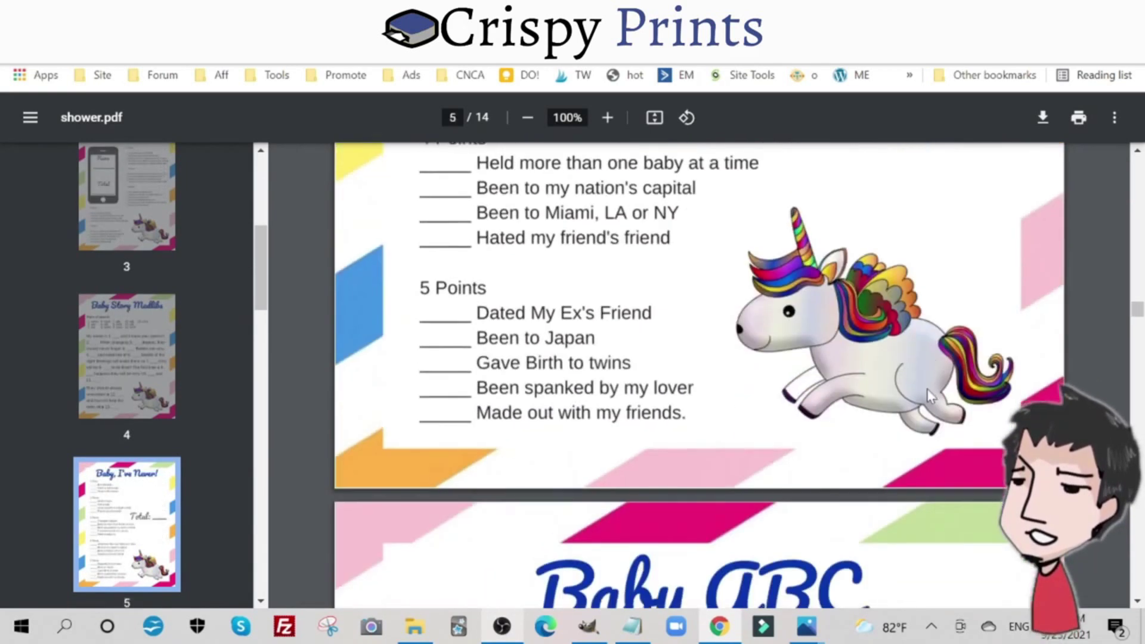
scroll(931, 391, "down", 15)
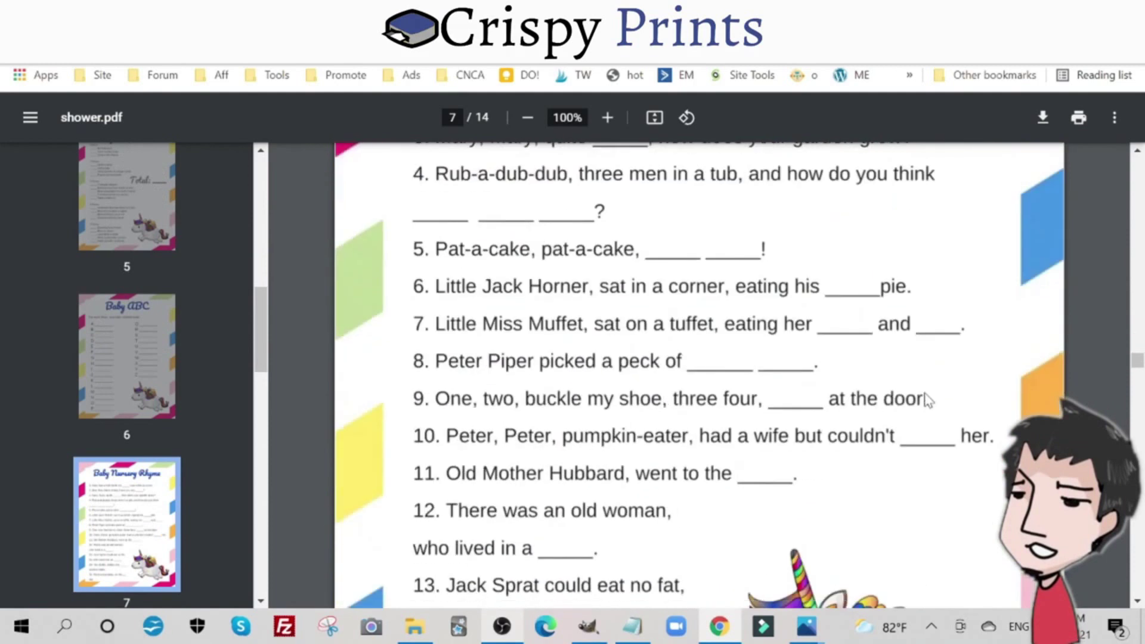
scroll(925, 410, "down", 15)
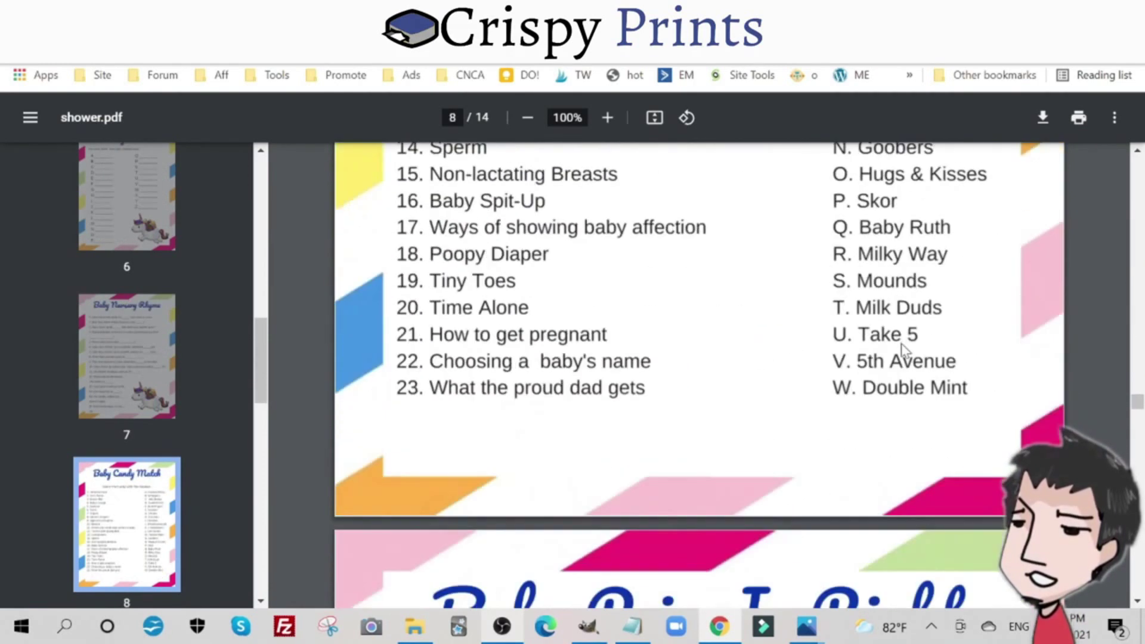
scroll(899, 346, "up", 12)
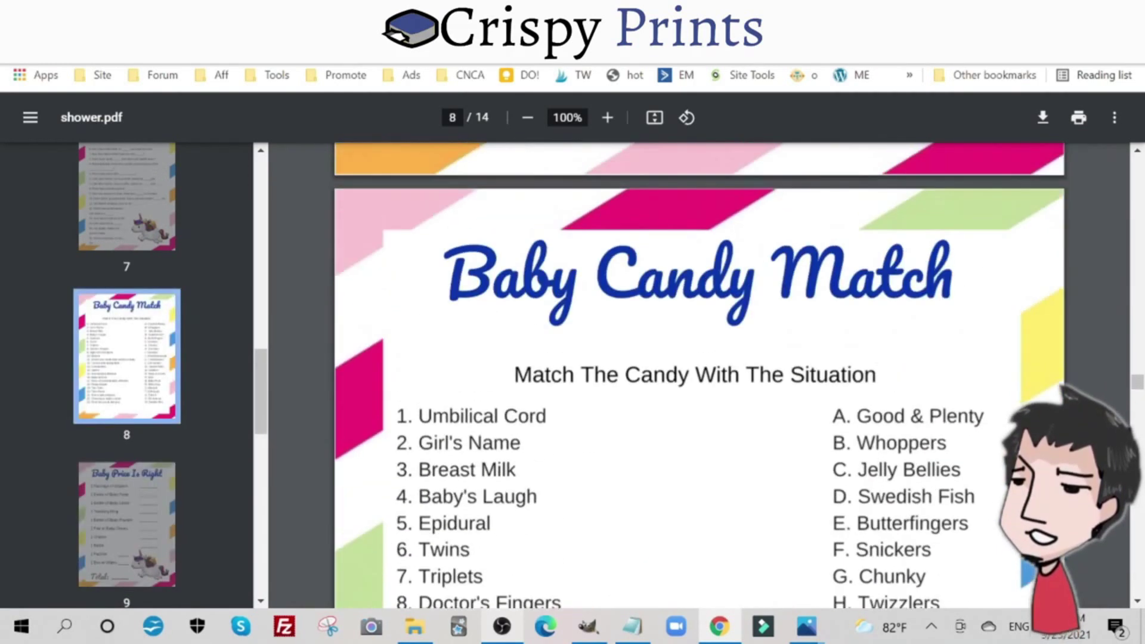
scroll(797, 358, "down", 9)
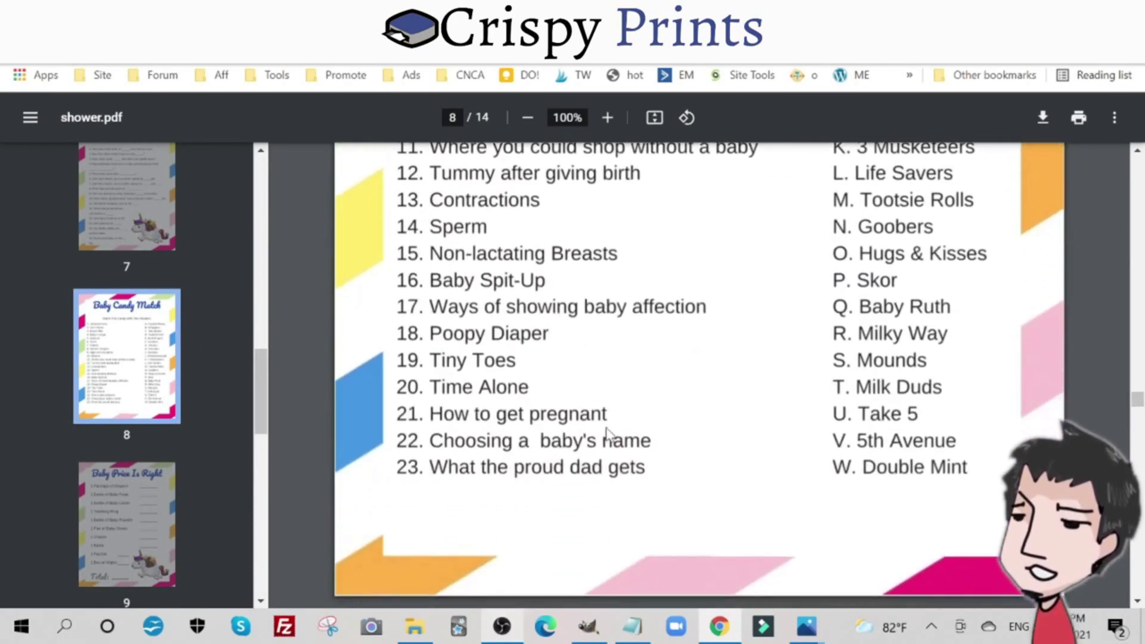
scroll(859, 388, "up", 8)
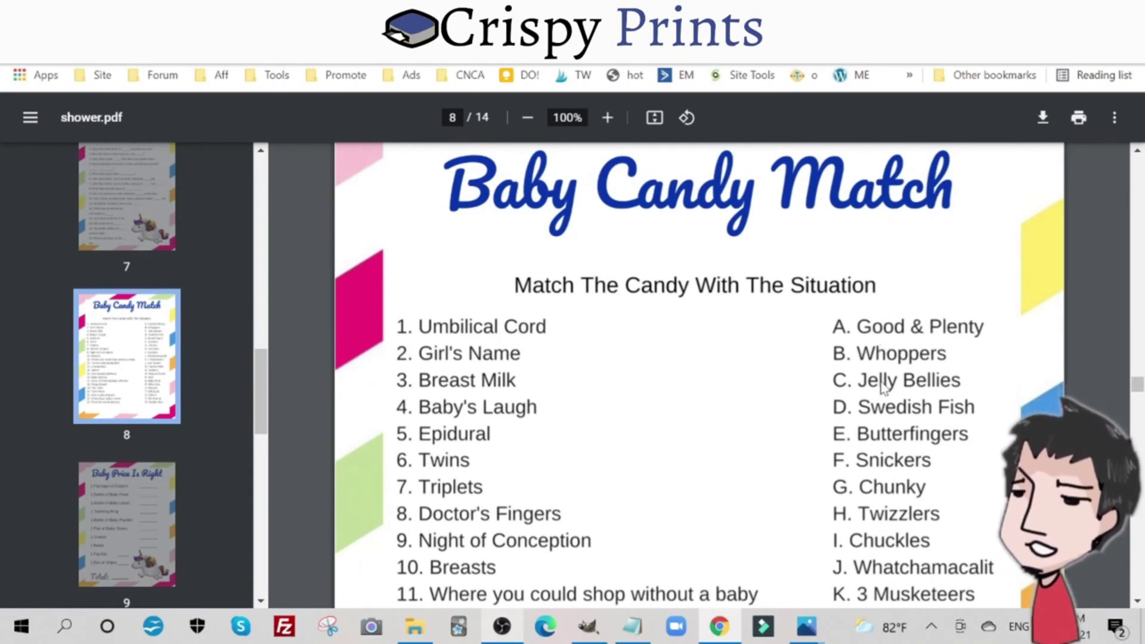
scroll(869, 340, "down", 10)
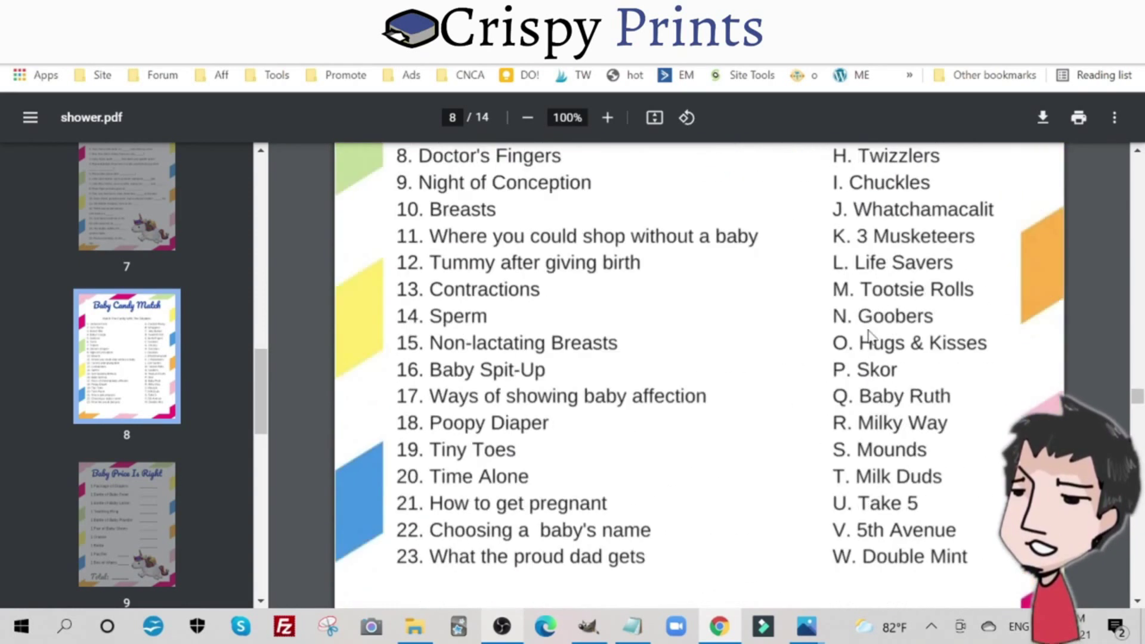
scroll(885, 317, "up", 6)
Step: Continue to page 14, What's In Your Purse?, and download the PDF
scroll(880, 338, "up", 4)
scroll(877, 334, "down", 9)
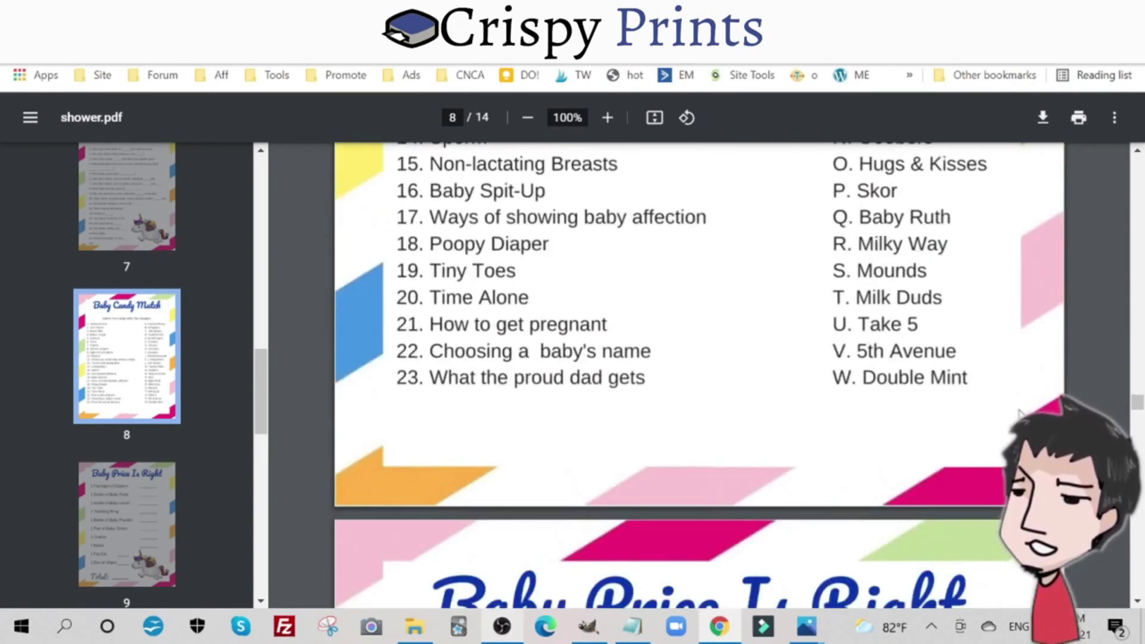
scroll(859, 409, "down", 11)
scroll(859, 409, "down", 18)
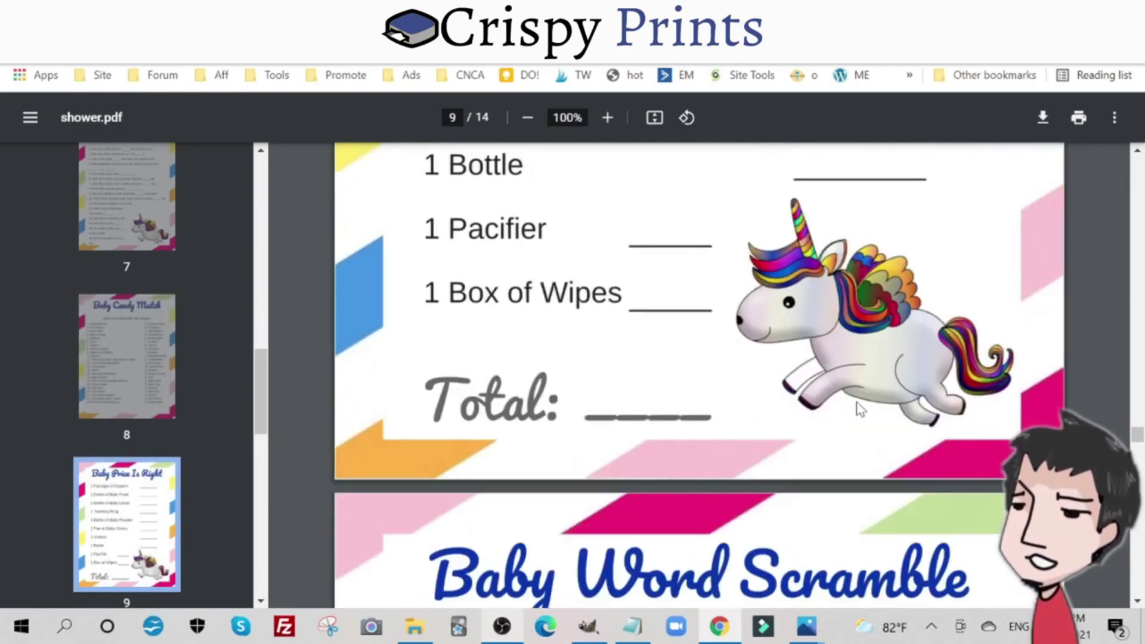
scroll(865, 411, "down", 18)
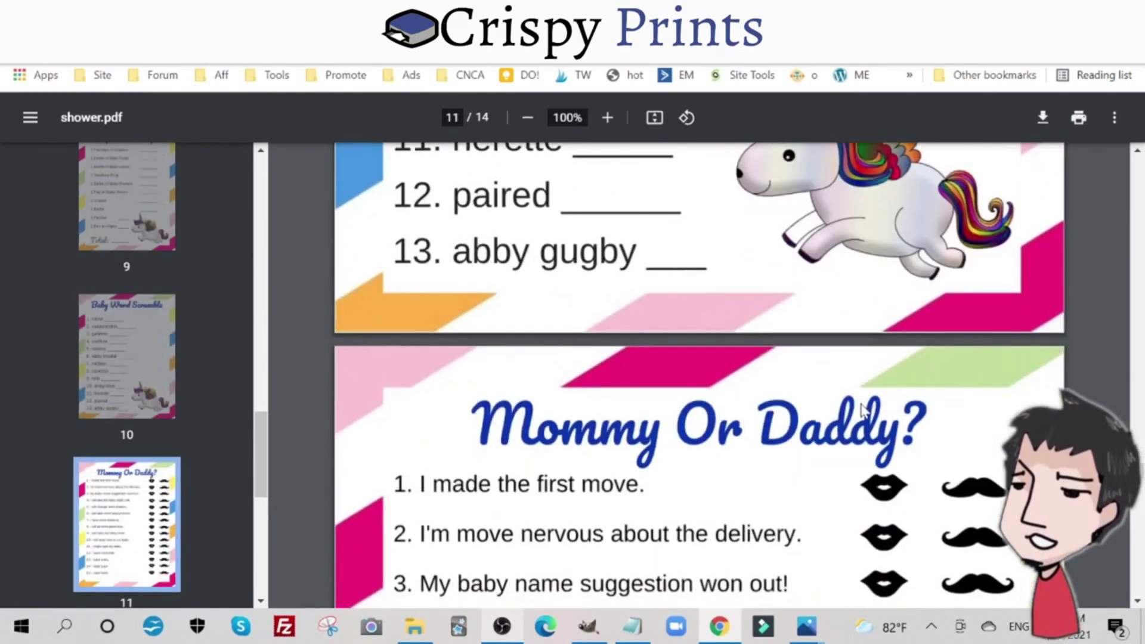
scroll(862, 403, "up", 15)
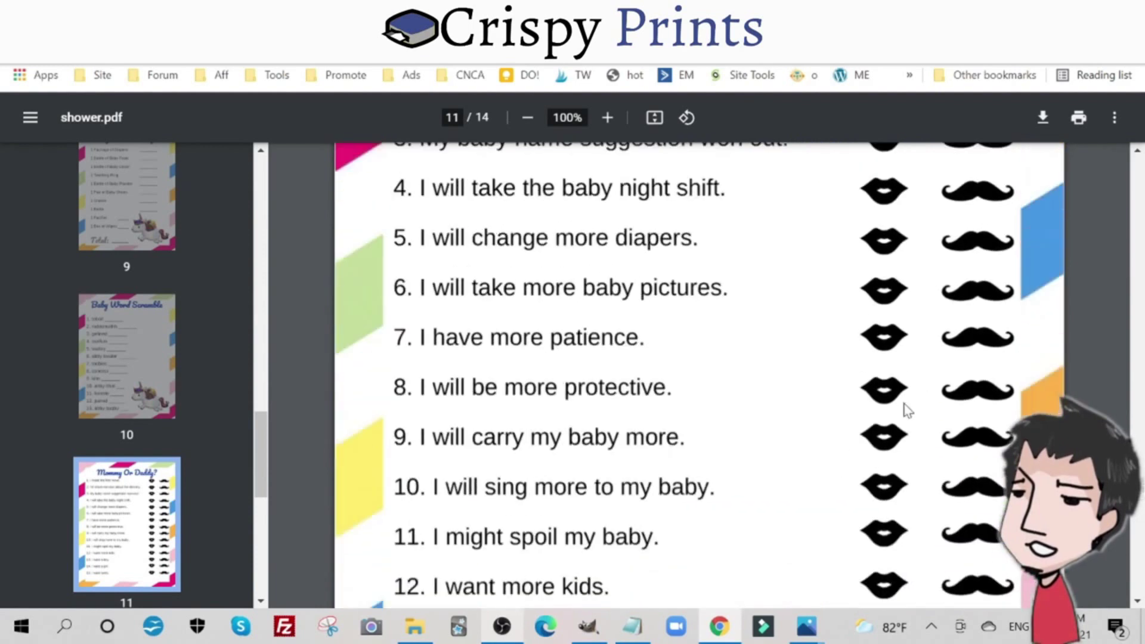
scroll(881, 432, "down", 13)
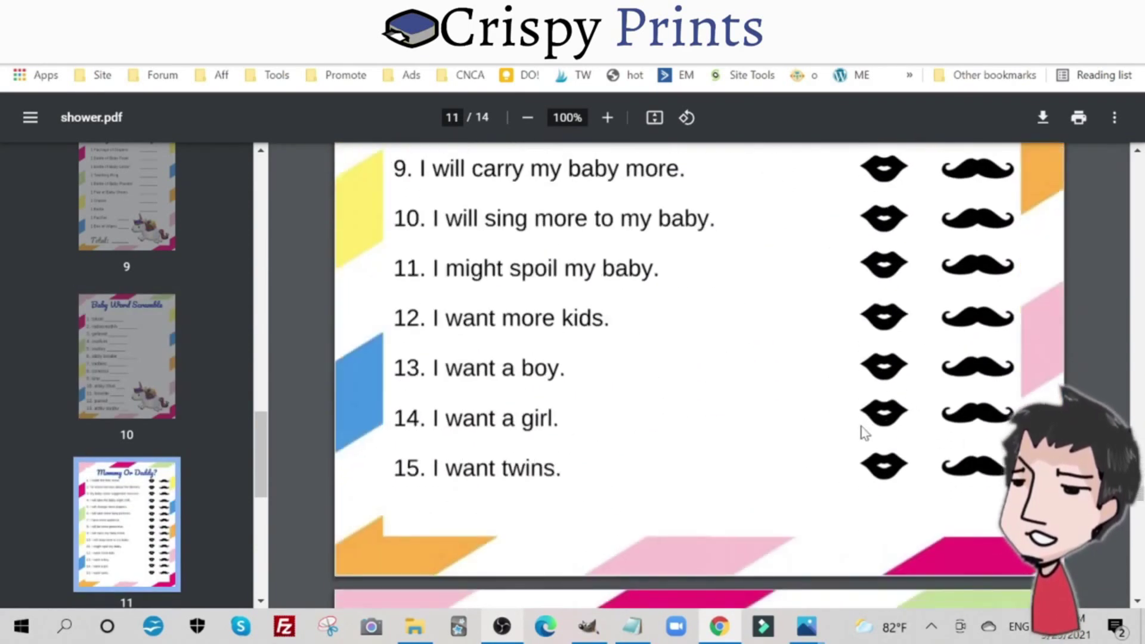
scroll(865, 435, "down", 18)
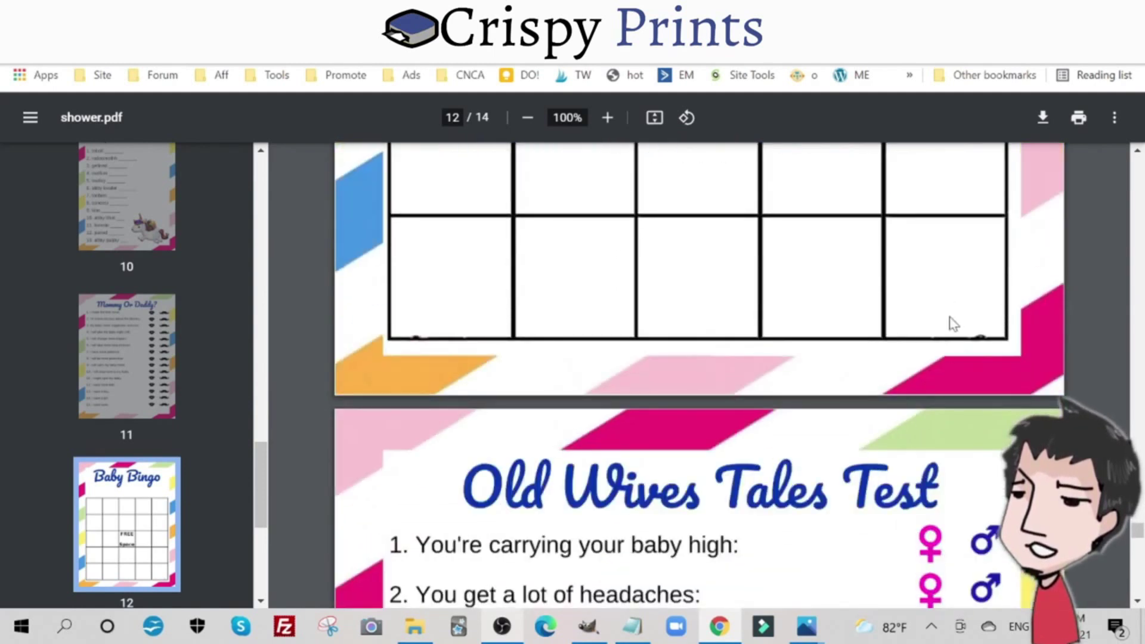
scroll(954, 313, "down", 15)
scroll(927, 384, "down", 15)
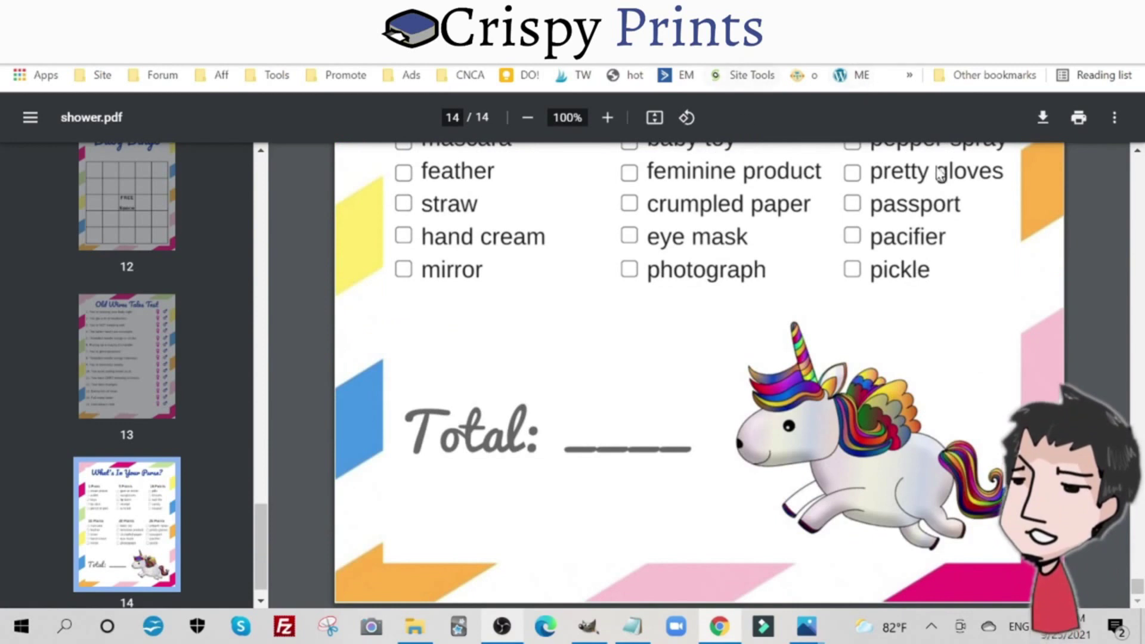
left_click(1050, 126)
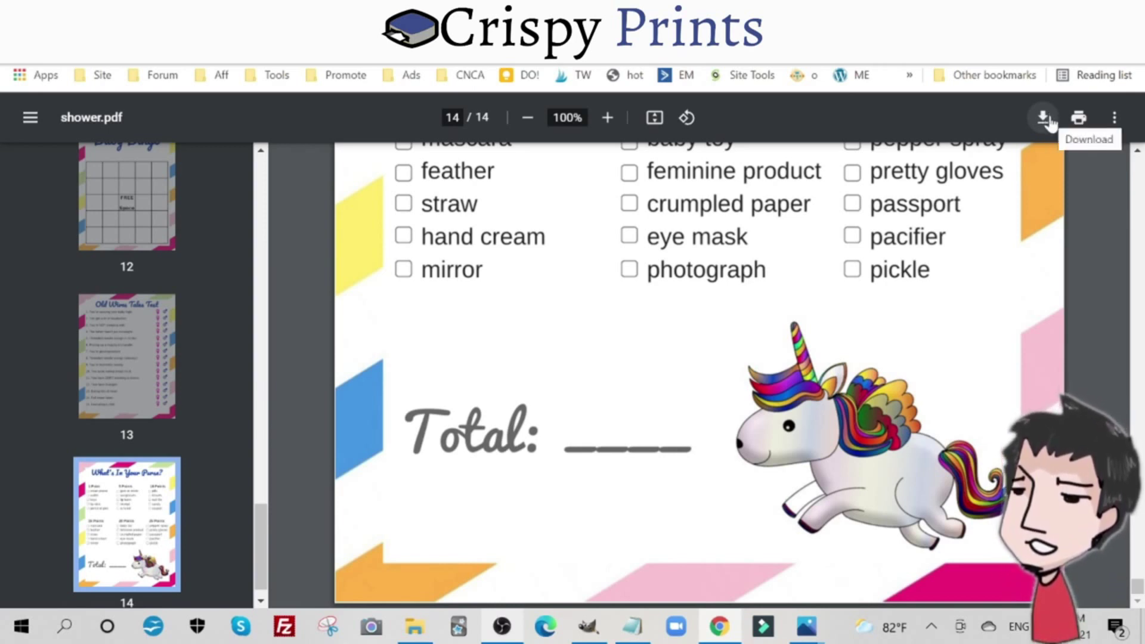
Step: Close the PDF tab and enter SAMPLE as the optional sample watermark text
key("ctrl+w")
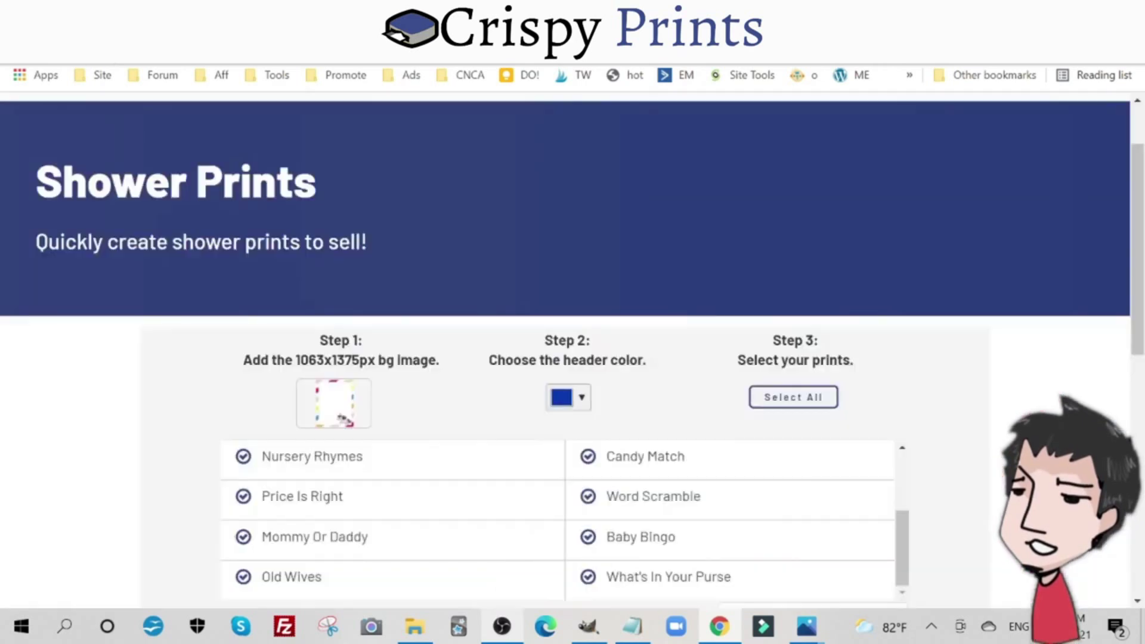
scroll(582, 277, "down", 4)
scroll(351, 194, "up", 3)
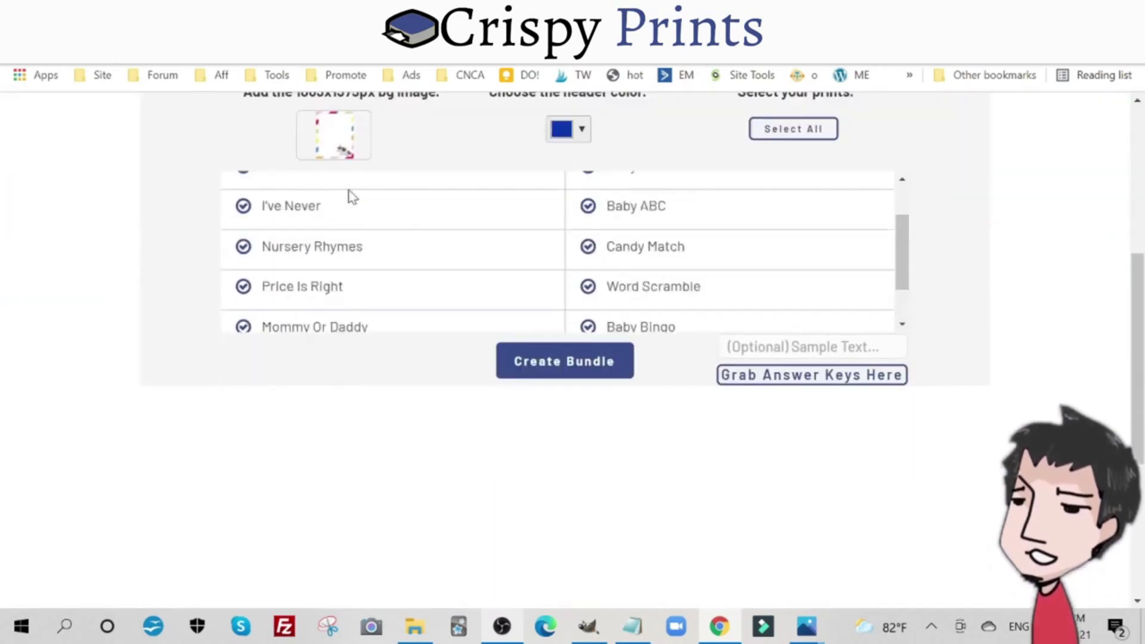
scroll(327, 162, "up", 2)
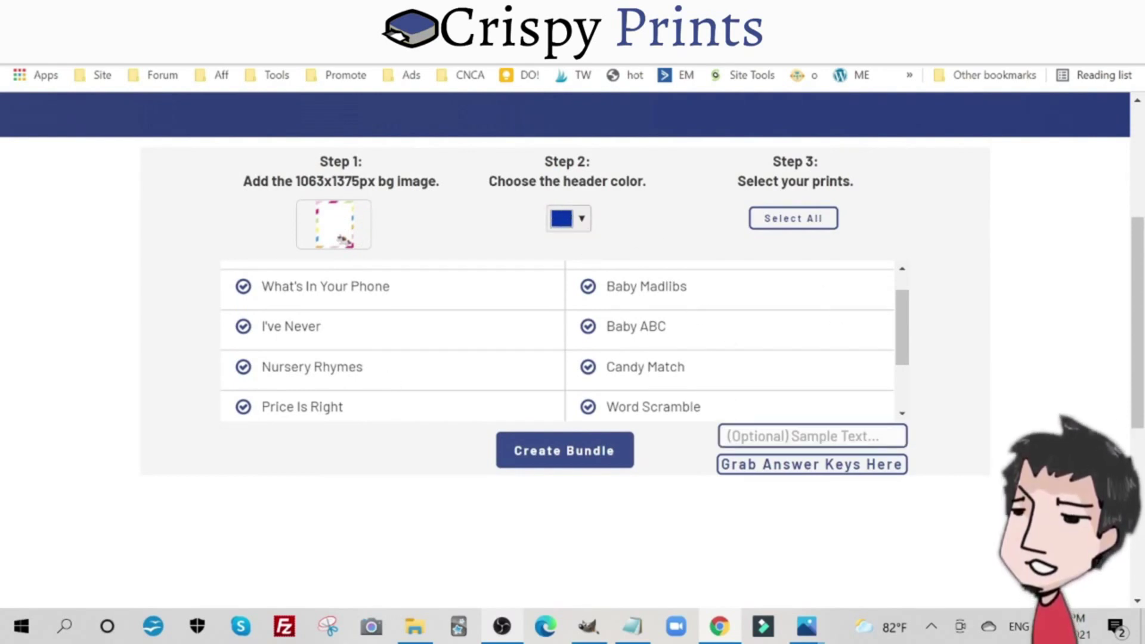
left_click(800, 436)
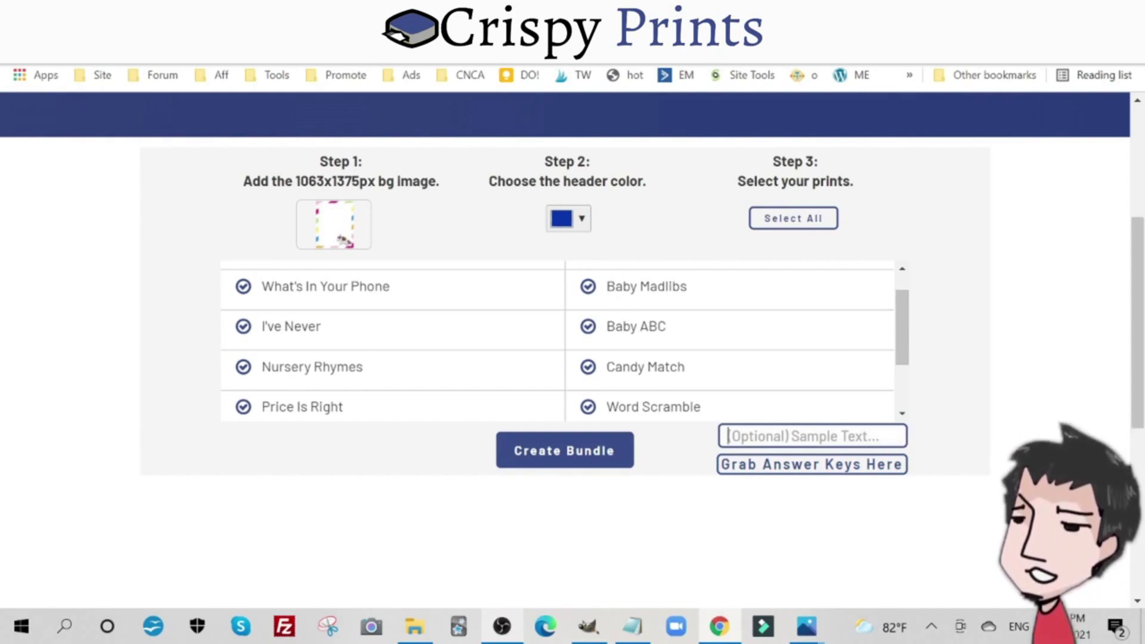
type("SAMPLE")
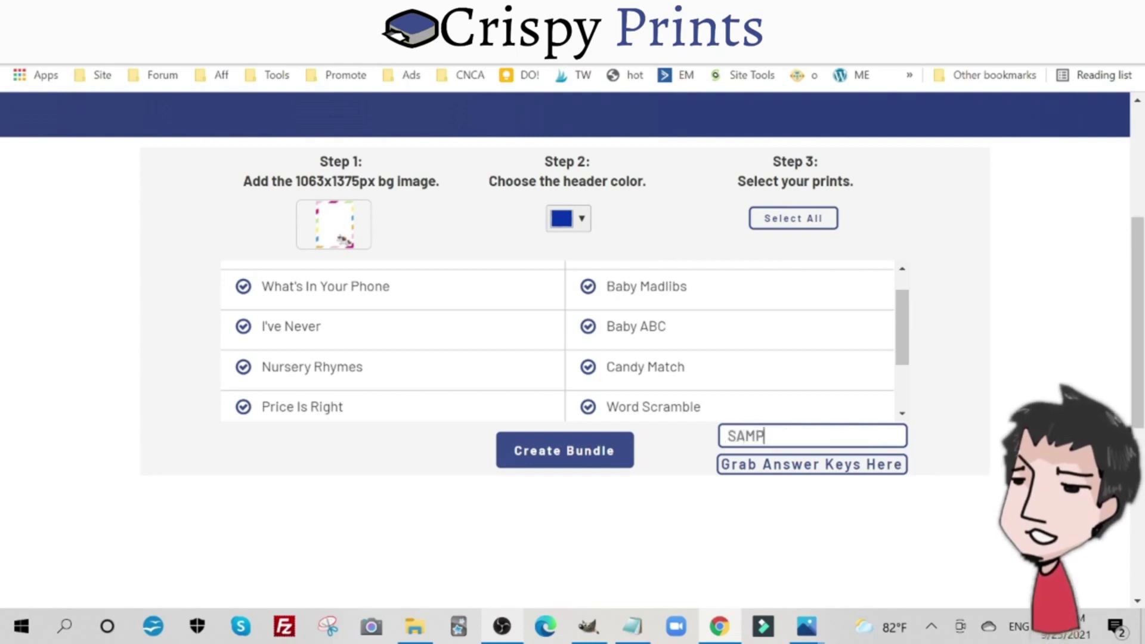
Step: Recreate the bundle and scroll the new shower.pdf to confirm the SAMPLE watermark
left_click(596, 458)
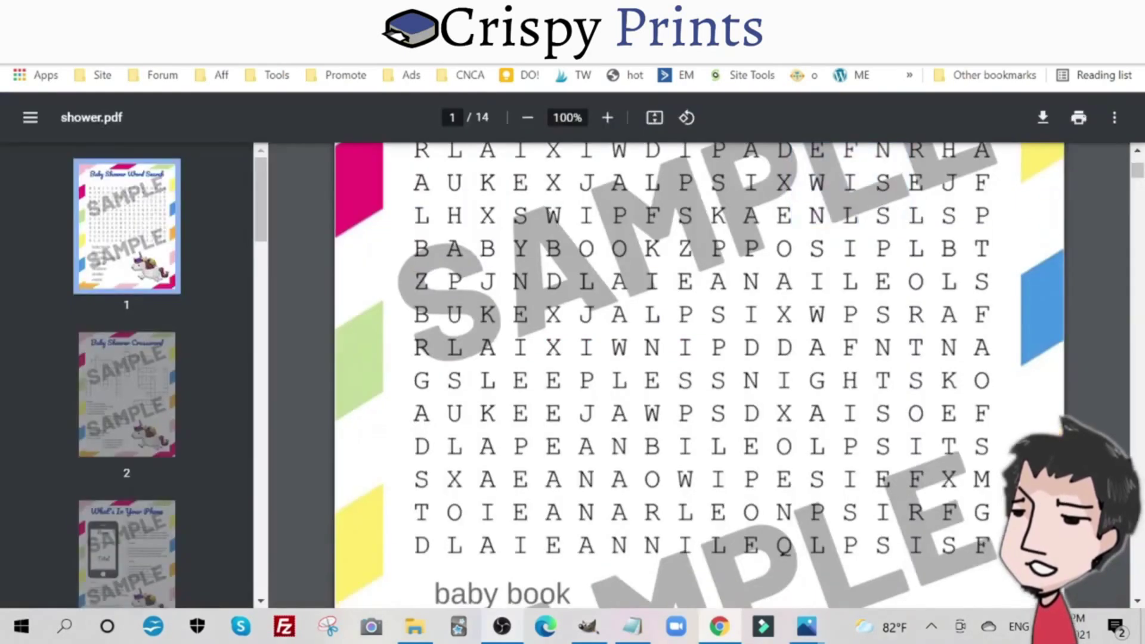
scroll(698, 376, "down", 5)
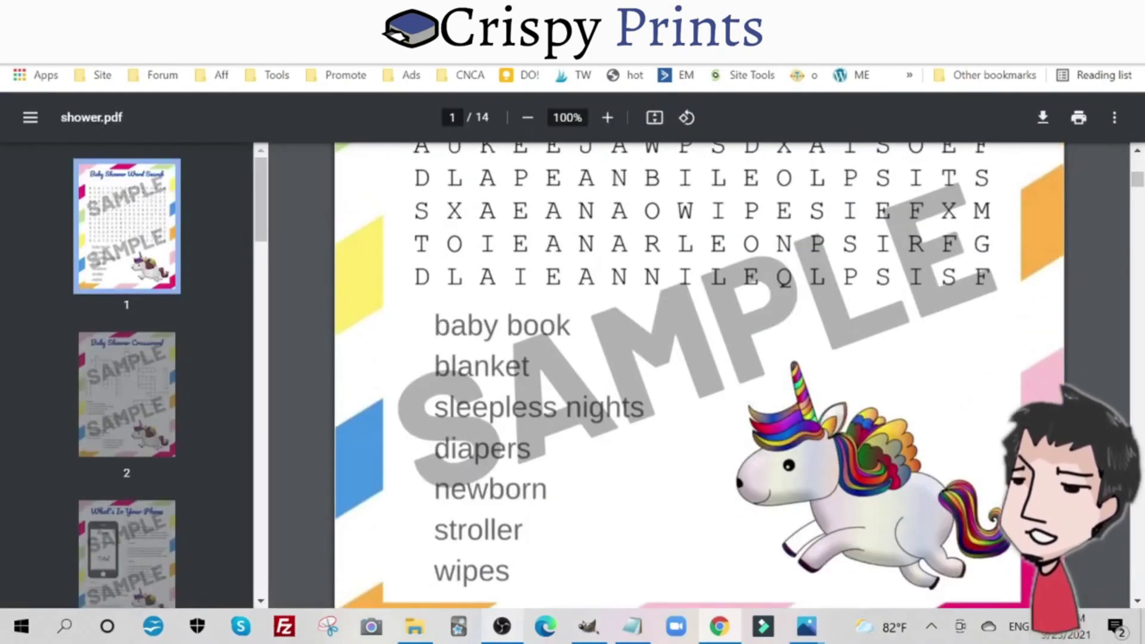
scroll(931, 289, "down", 10)
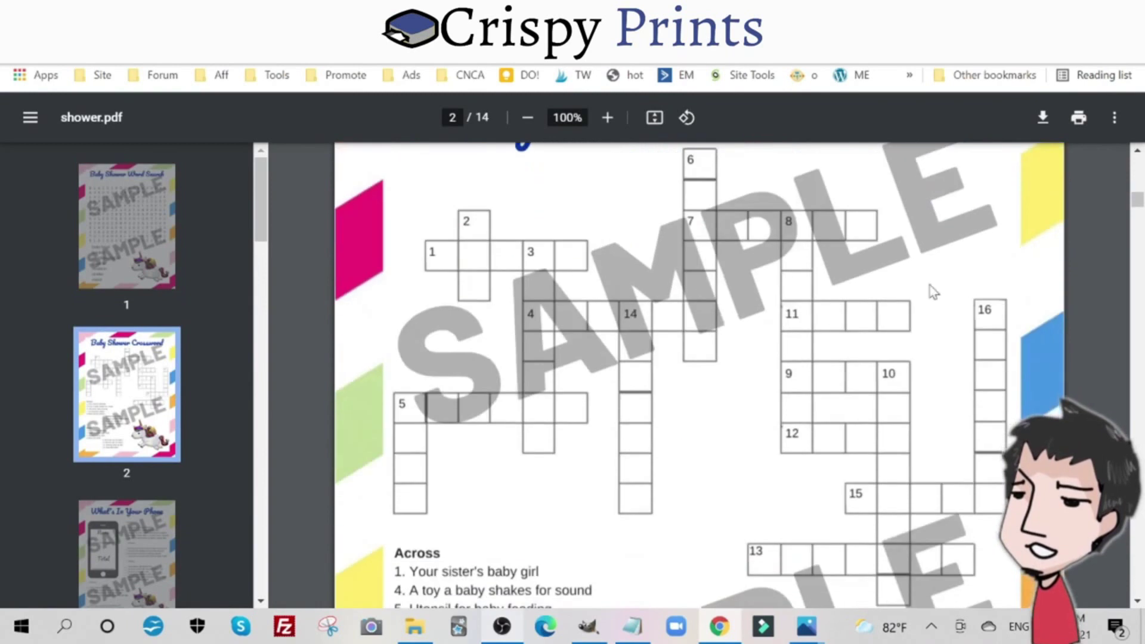
scroll(931, 289, "down", 7)
scroll(931, 327, "down", 12)
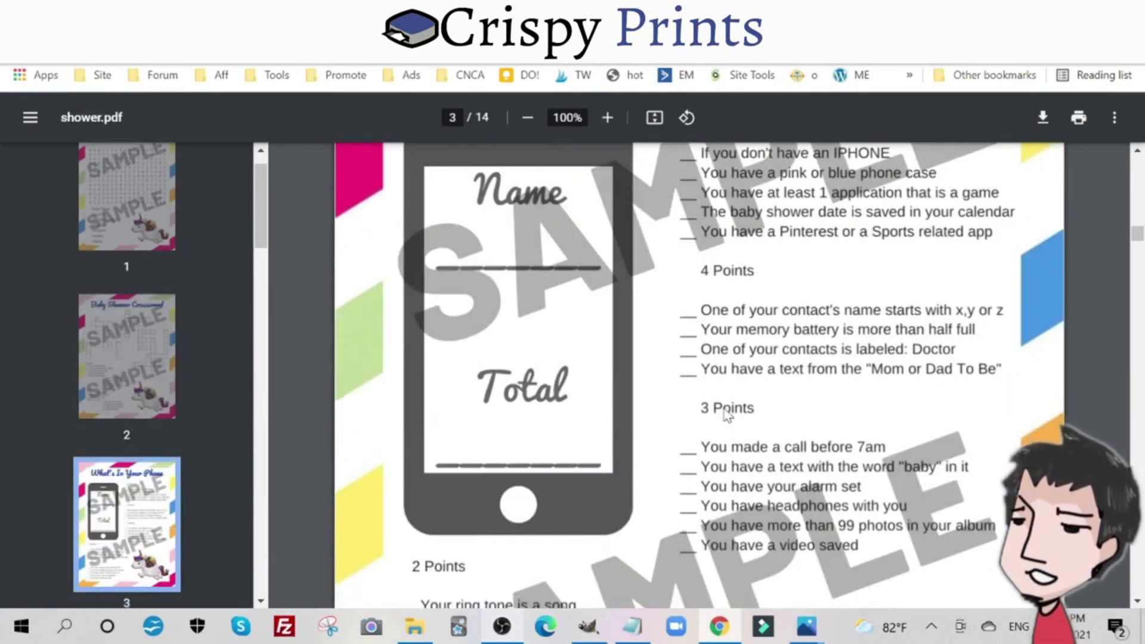